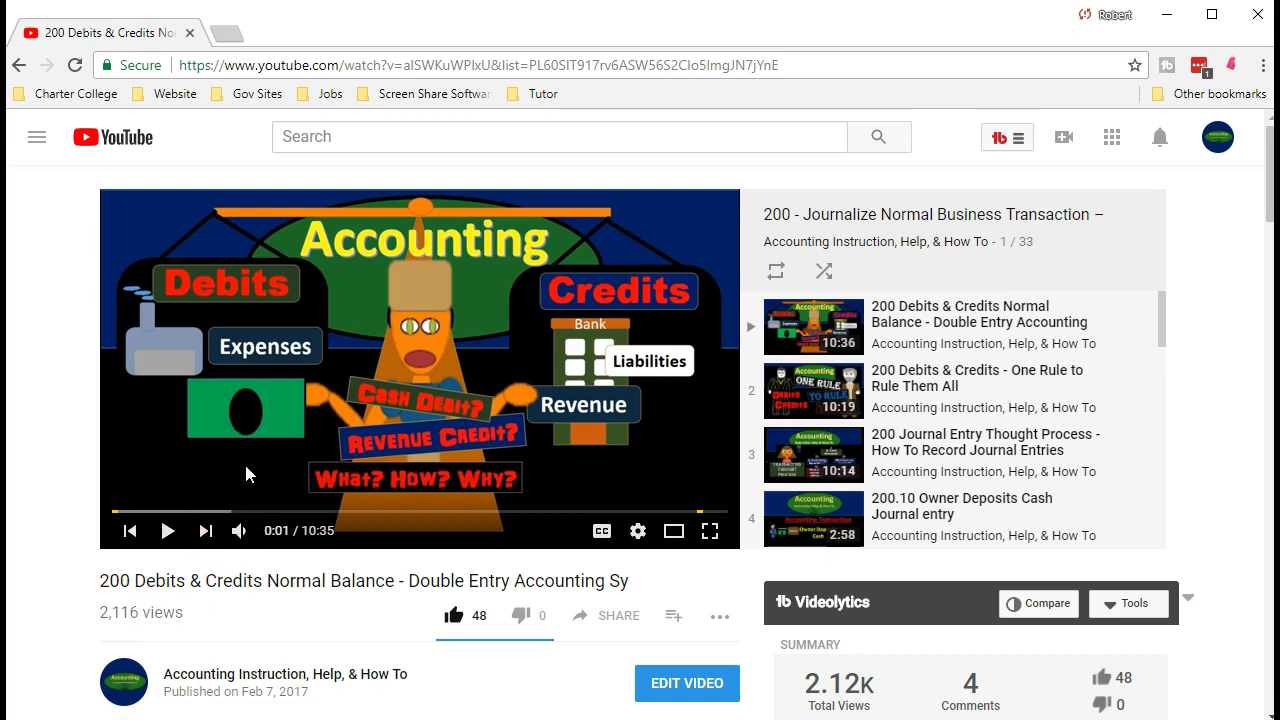
Open the video's subtitle settings from its edit page and set the video language to English.
{"action": "left_click", "coordinate": [703, 703]}
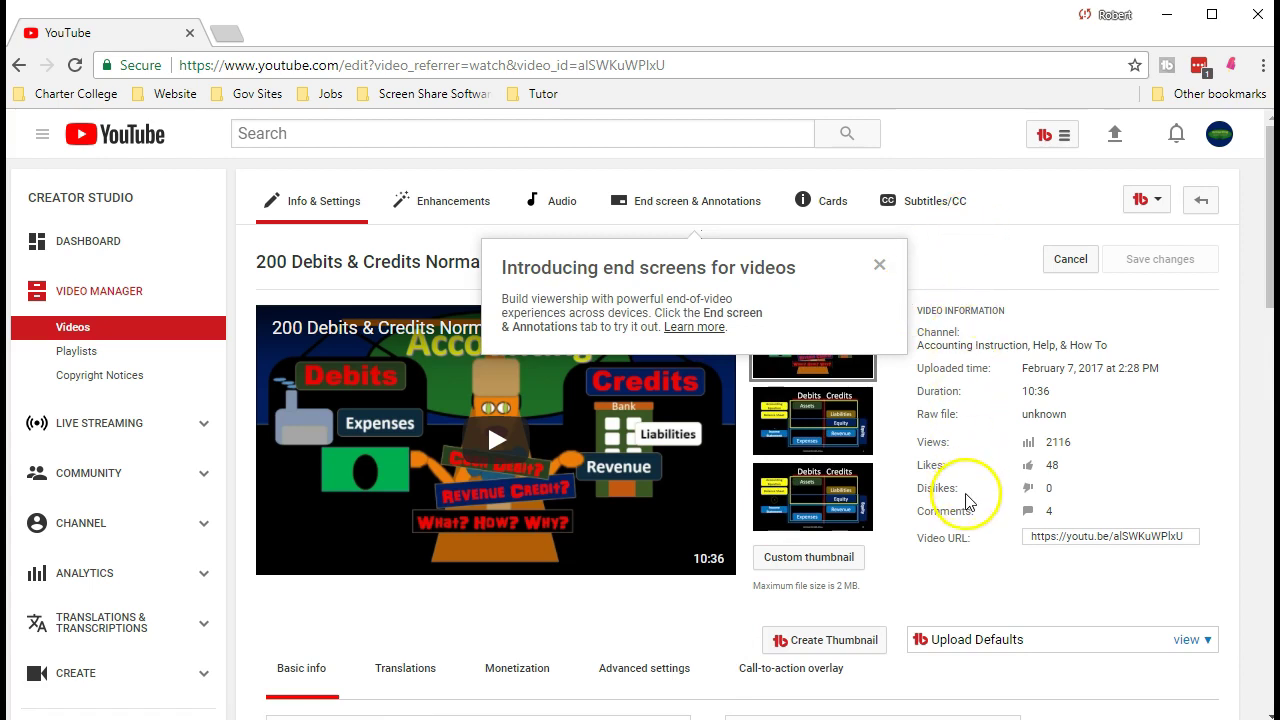
{"action": "left_click", "coordinate": [923, 211]}
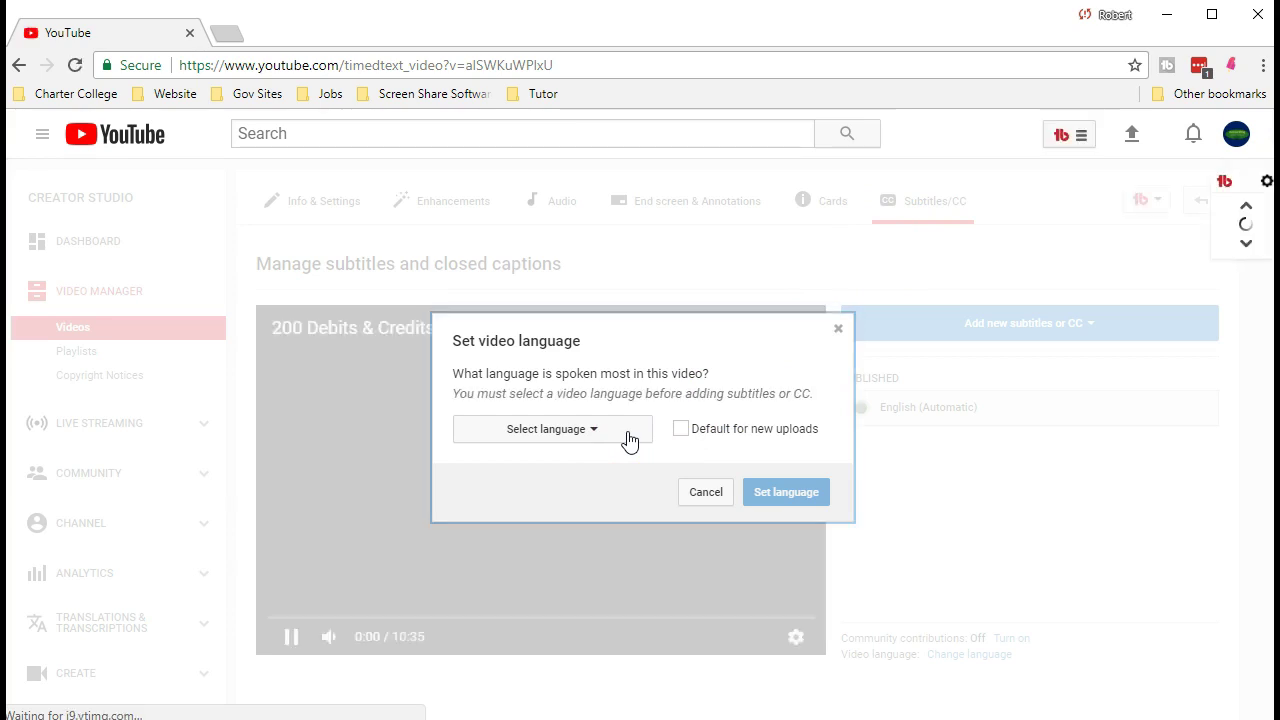
{"action": "left_click", "coordinate": [630, 441]}
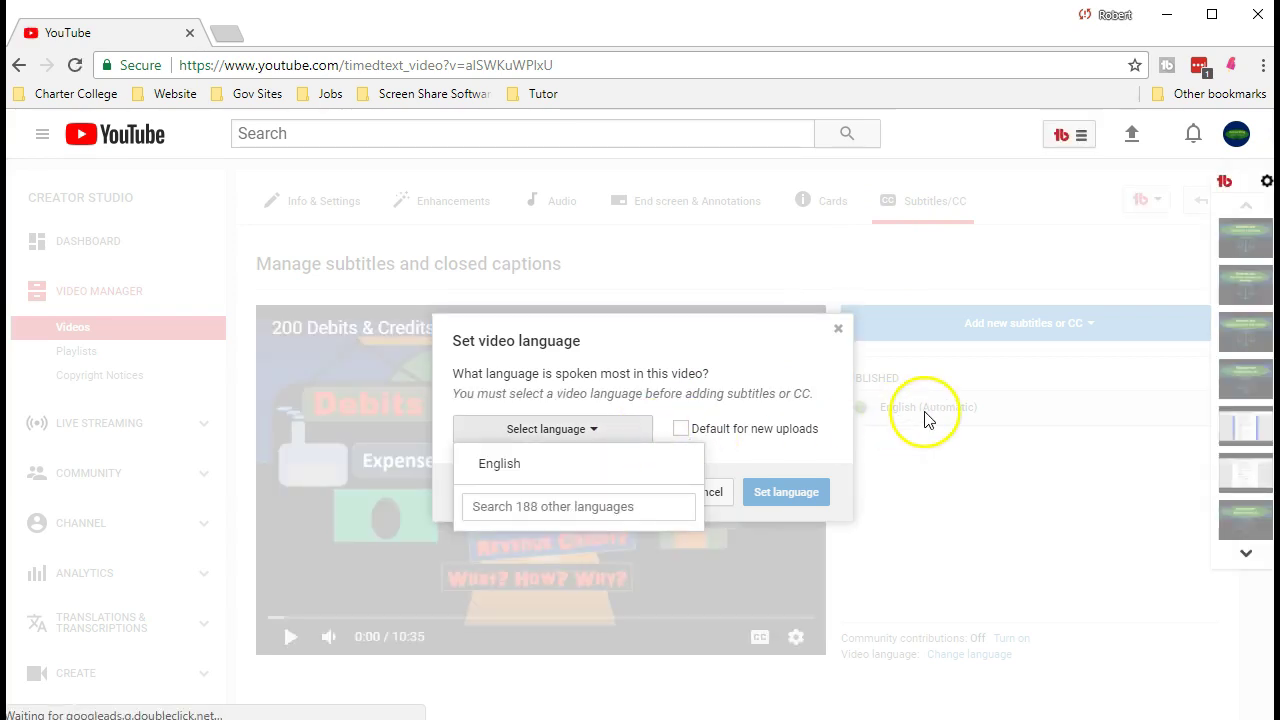
{"action": "left_click", "coordinate": [512, 464]}
{"action": "left_click", "coordinate": [768, 495]}
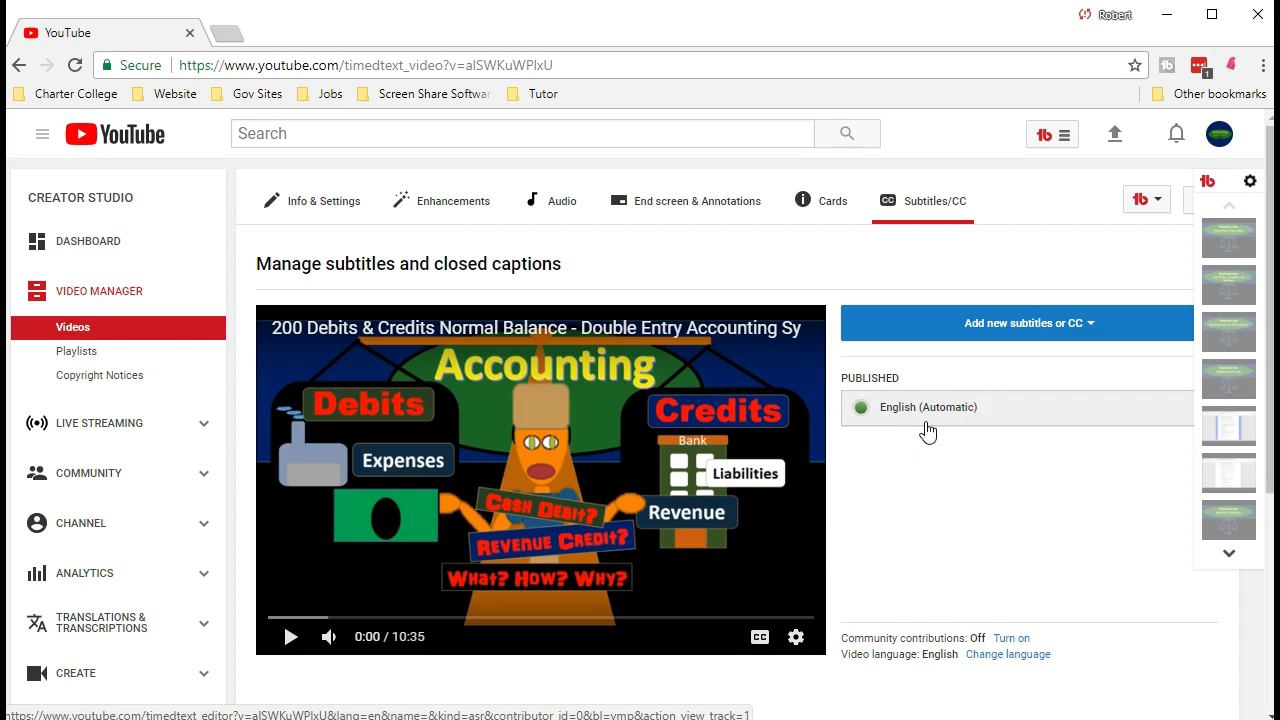
Open the published English (Automatic) captions and start downloading them in .sbv format.
{"action": "left_click", "coordinate": [926, 424]}
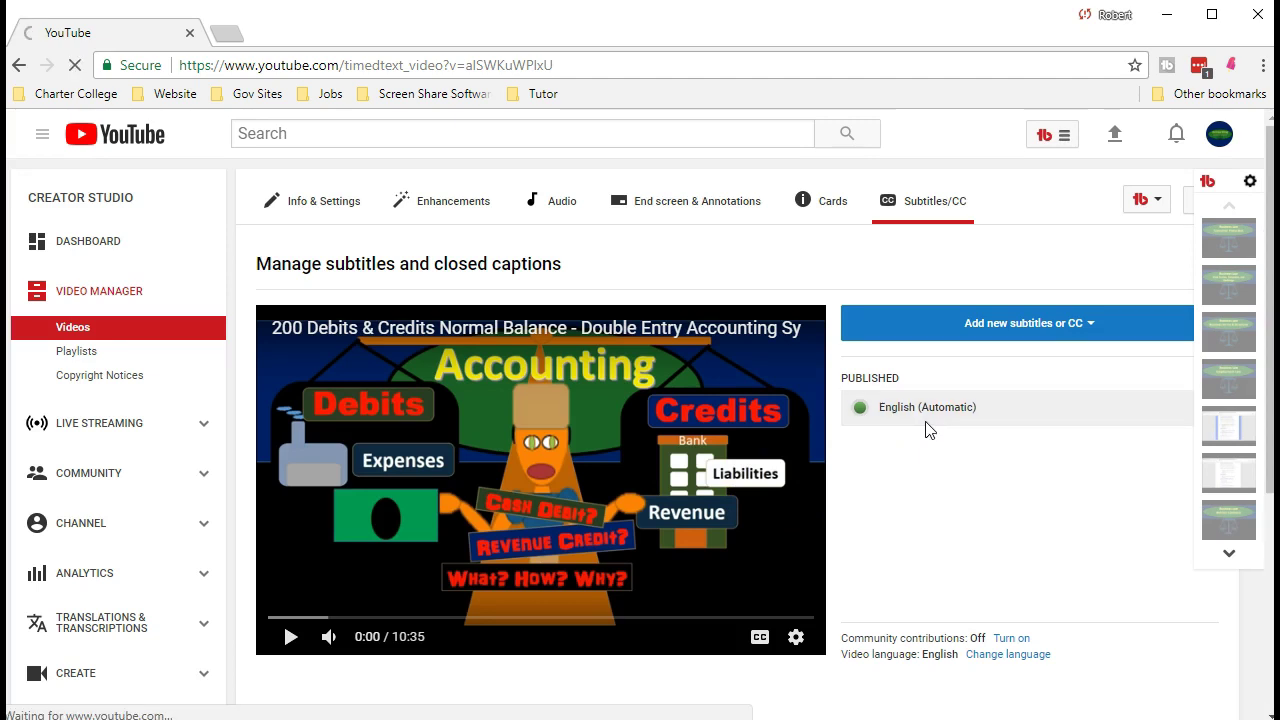
{"action": "left_click", "coordinate": [918, 430]}
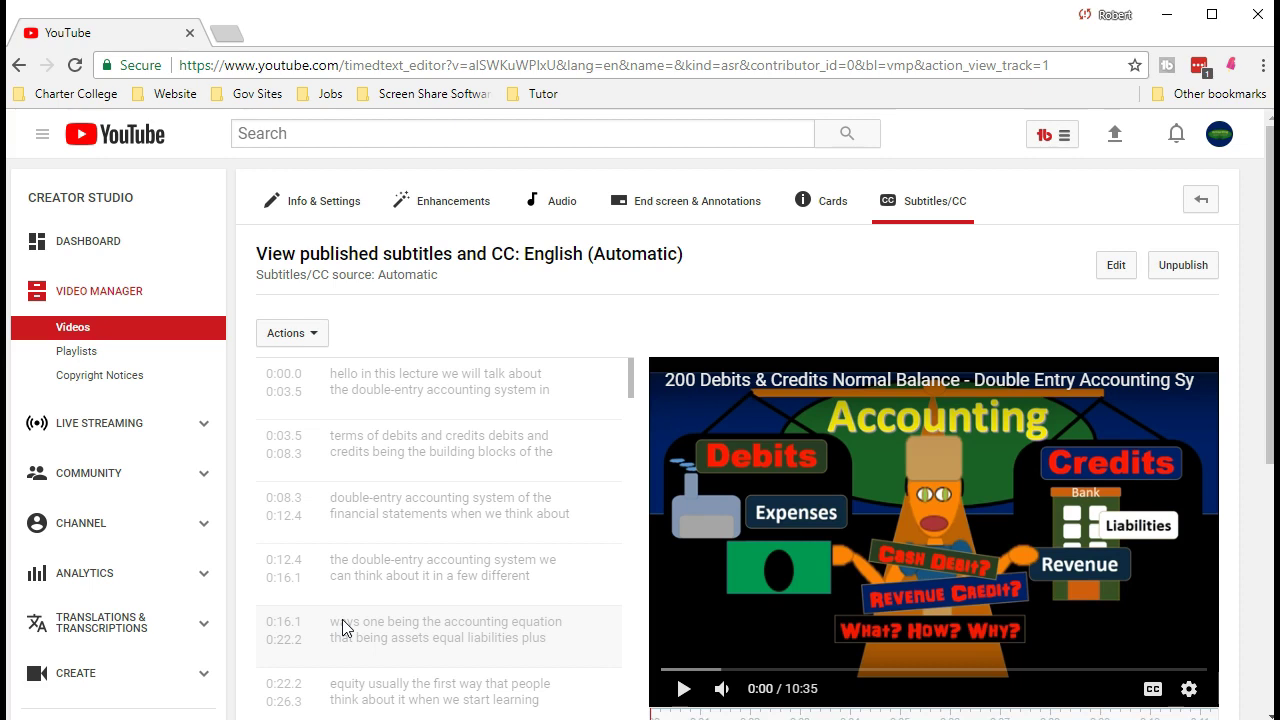
{"action": "left_click", "coordinate": [318, 340]}
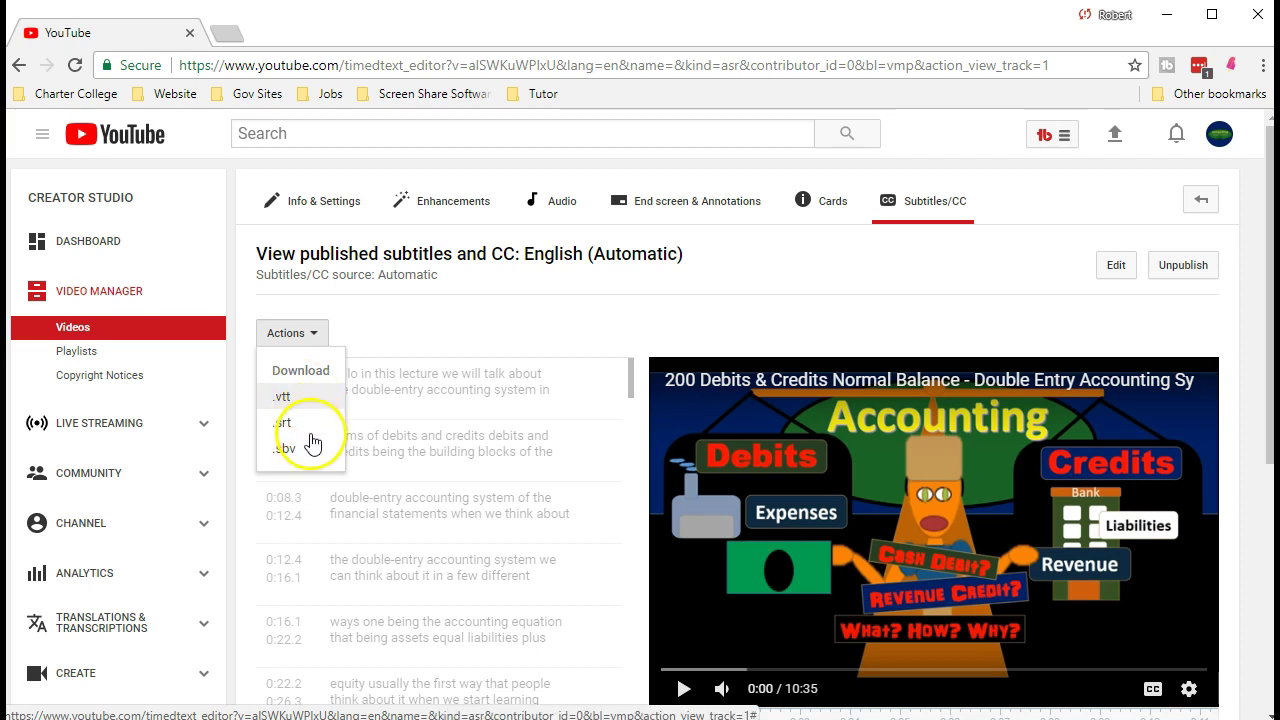
{"action": "left_click", "coordinate": [311, 458]}
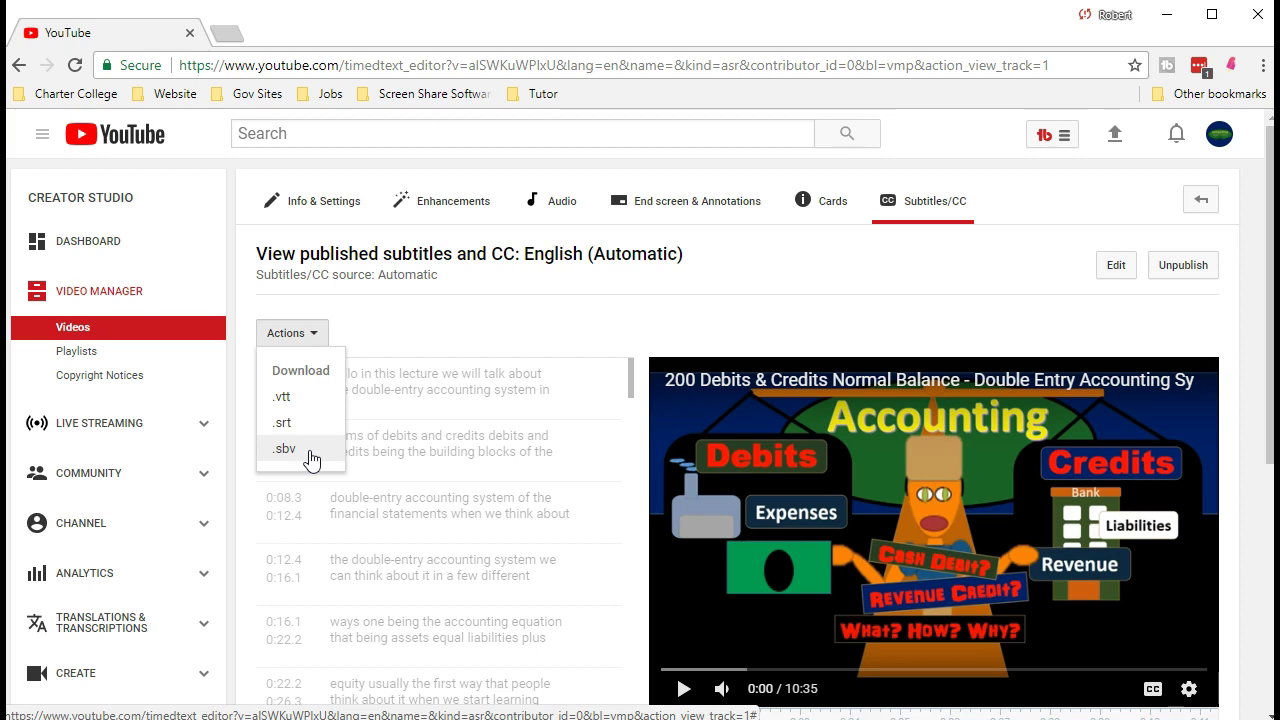
{"action": "left_click", "coordinate": [311, 458]}
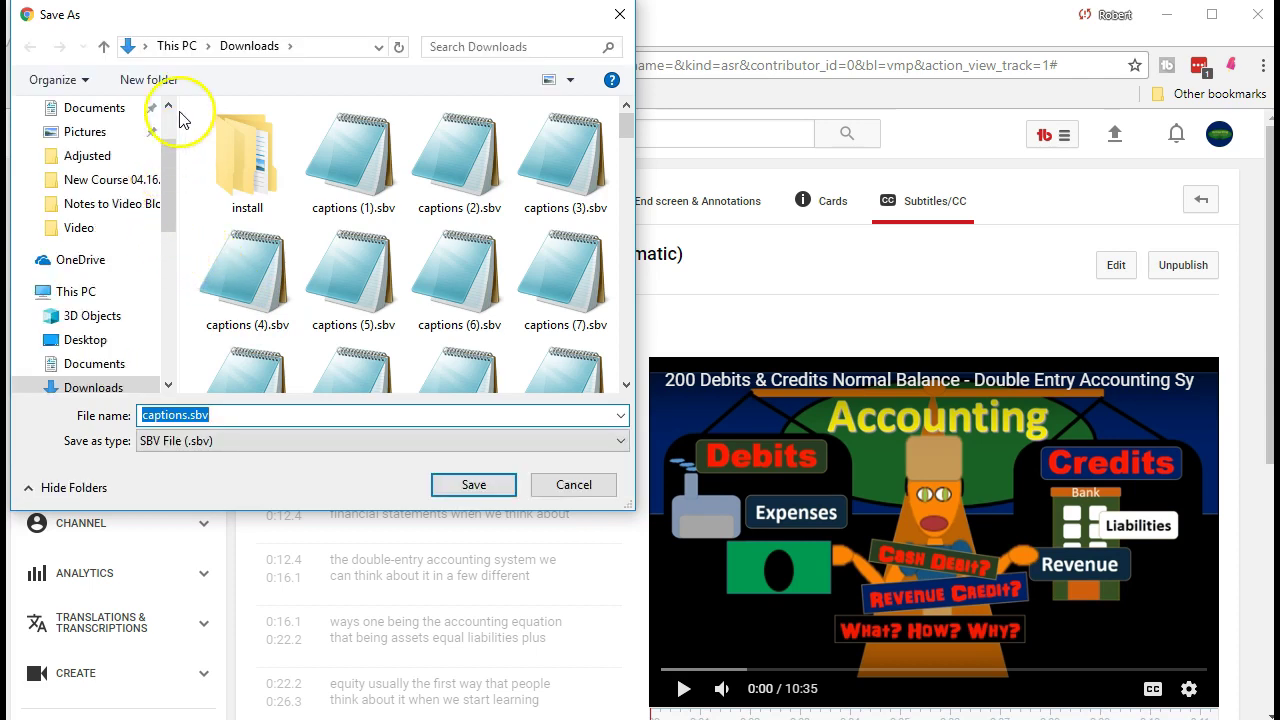
Save the caption download to the Desktop as captions.sbv, replacing the existing file.
{"action": "scroll", "coordinate": [177, 114], "scroll_direction": "up", "scroll_amount": 2}
{"action": "left_click", "coordinate": [90, 147]}
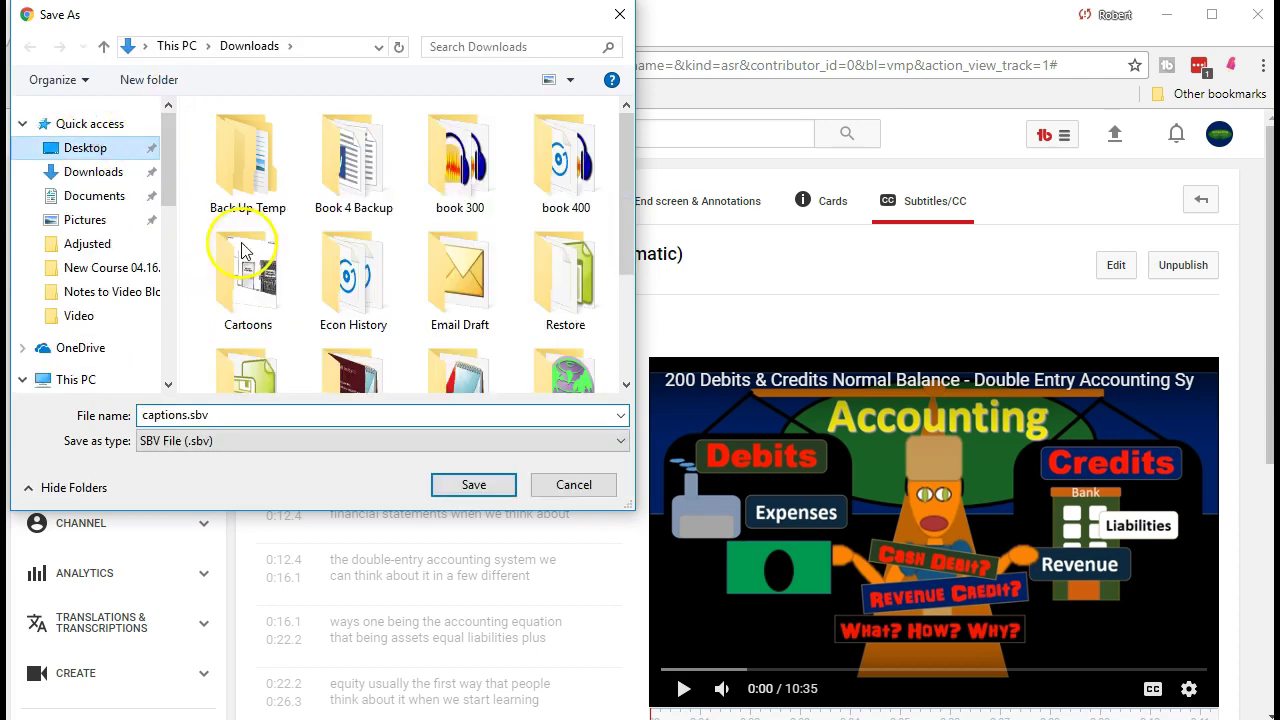
{"action": "left_click", "coordinate": [188, 420]}
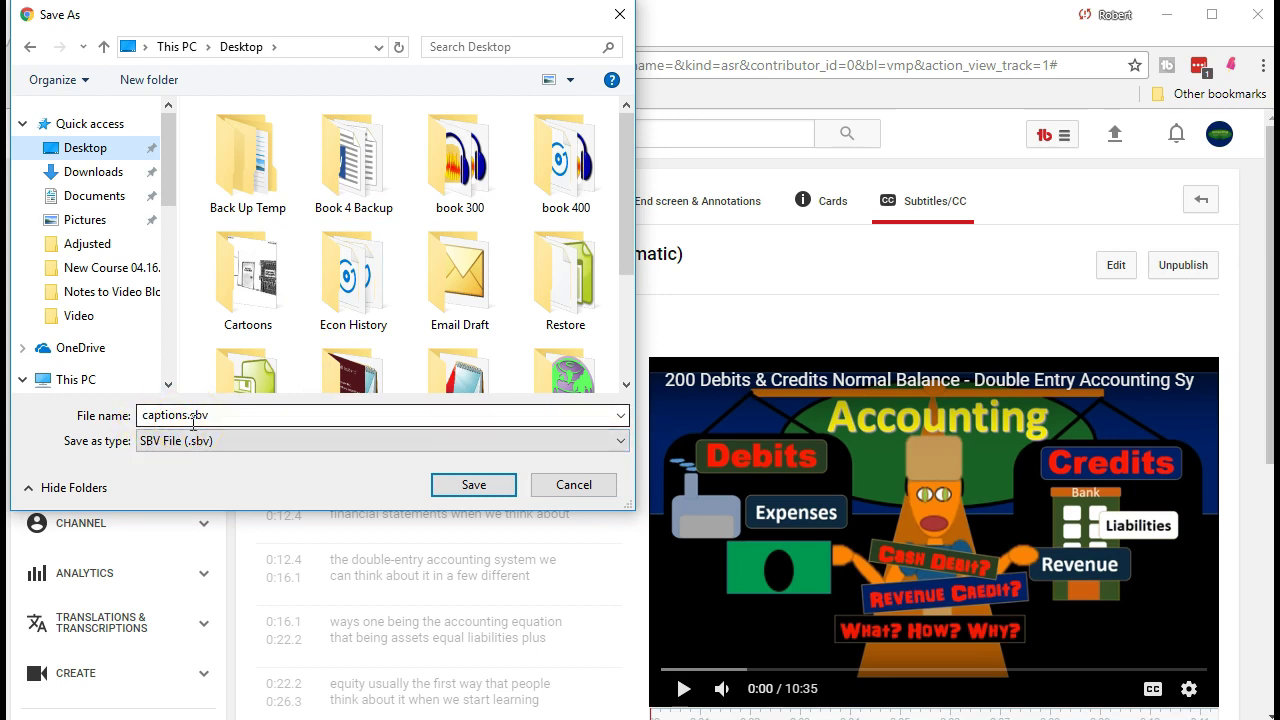
{"action": "left_click", "coordinate": [270, 455]}
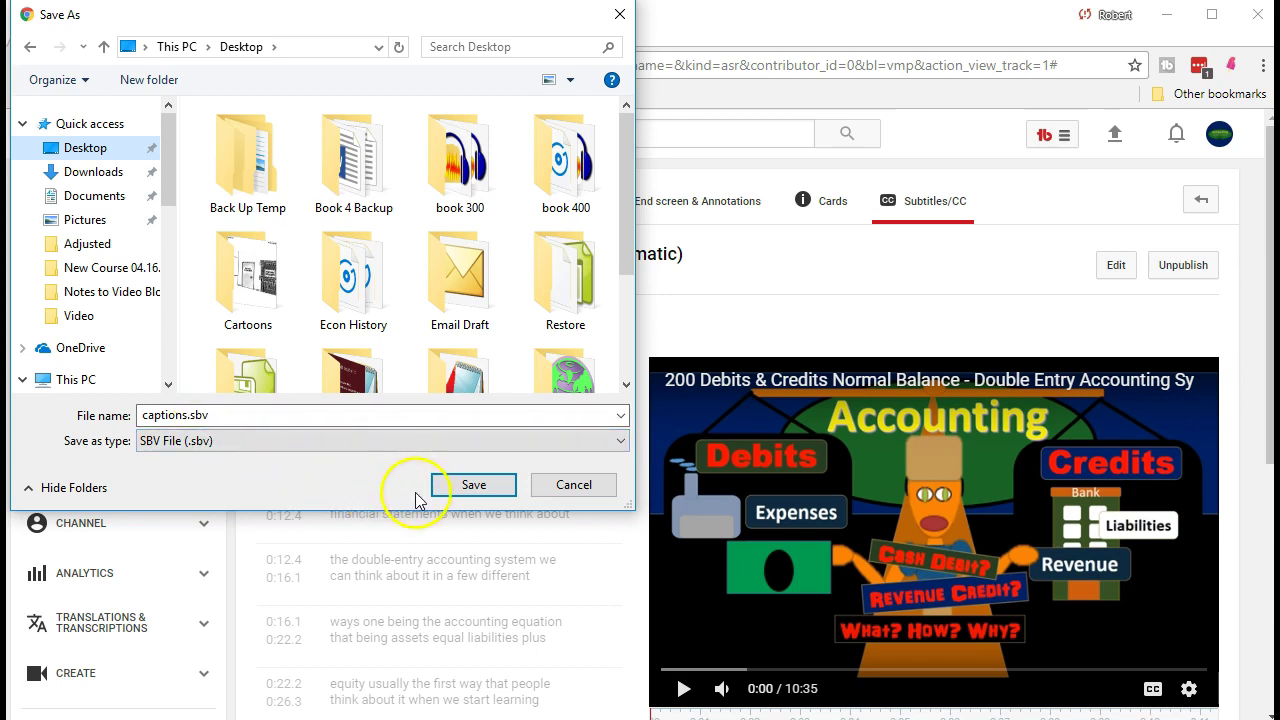
{"action": "left_click", "coordinate": [470, 485]}
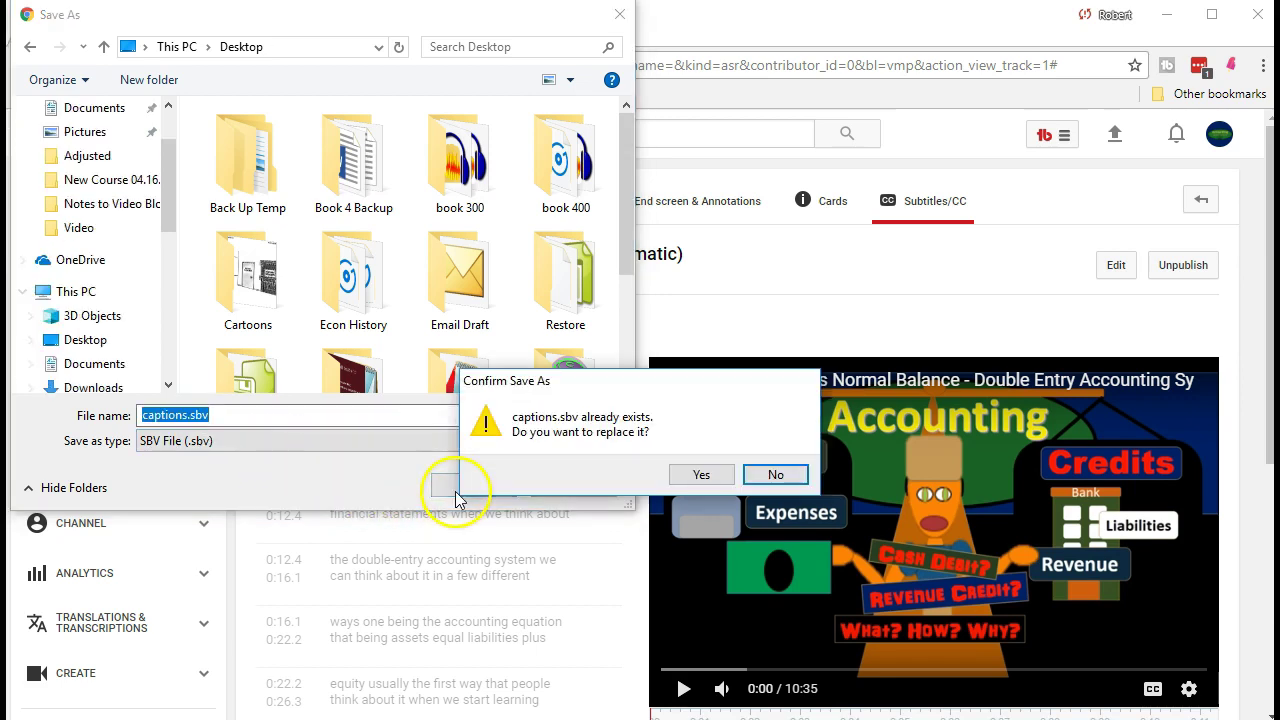
{"action": "left_click", "coordinate": [685, 476]}
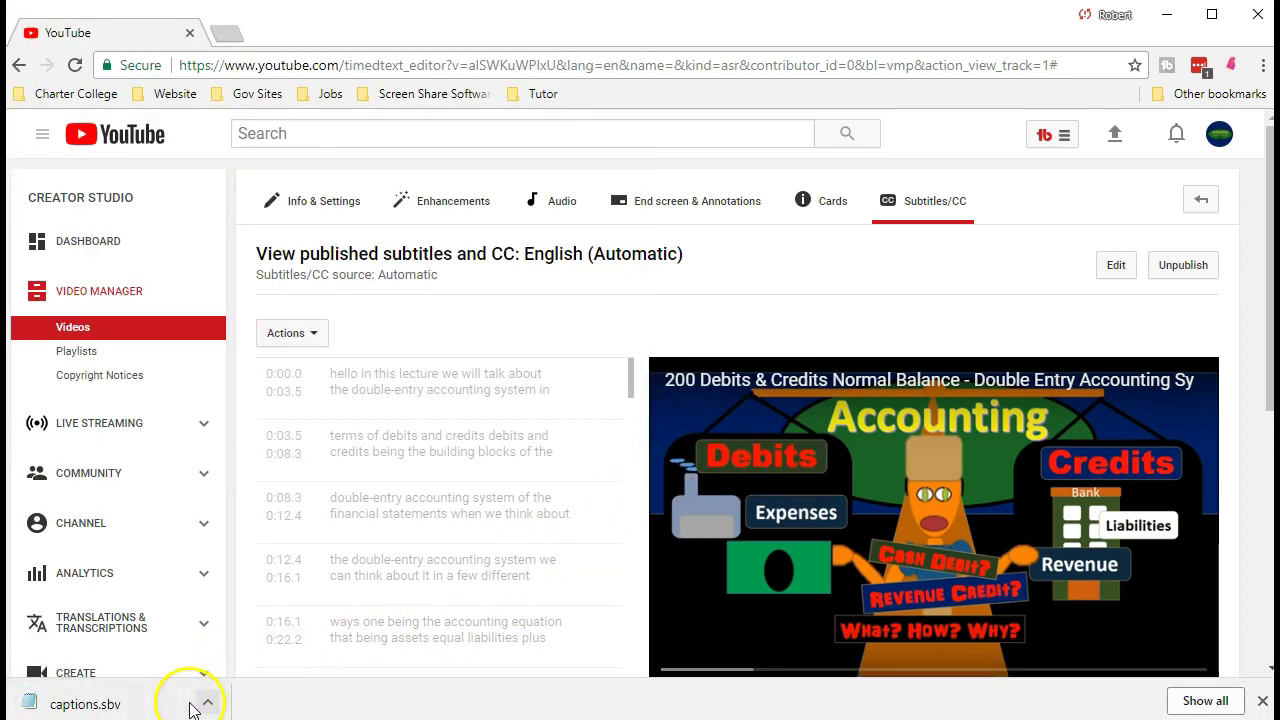
Open the downloaded captions.sbv in Notepad and copy its entire text.
{"action": "left_click", "coordinate": [158, 702]}
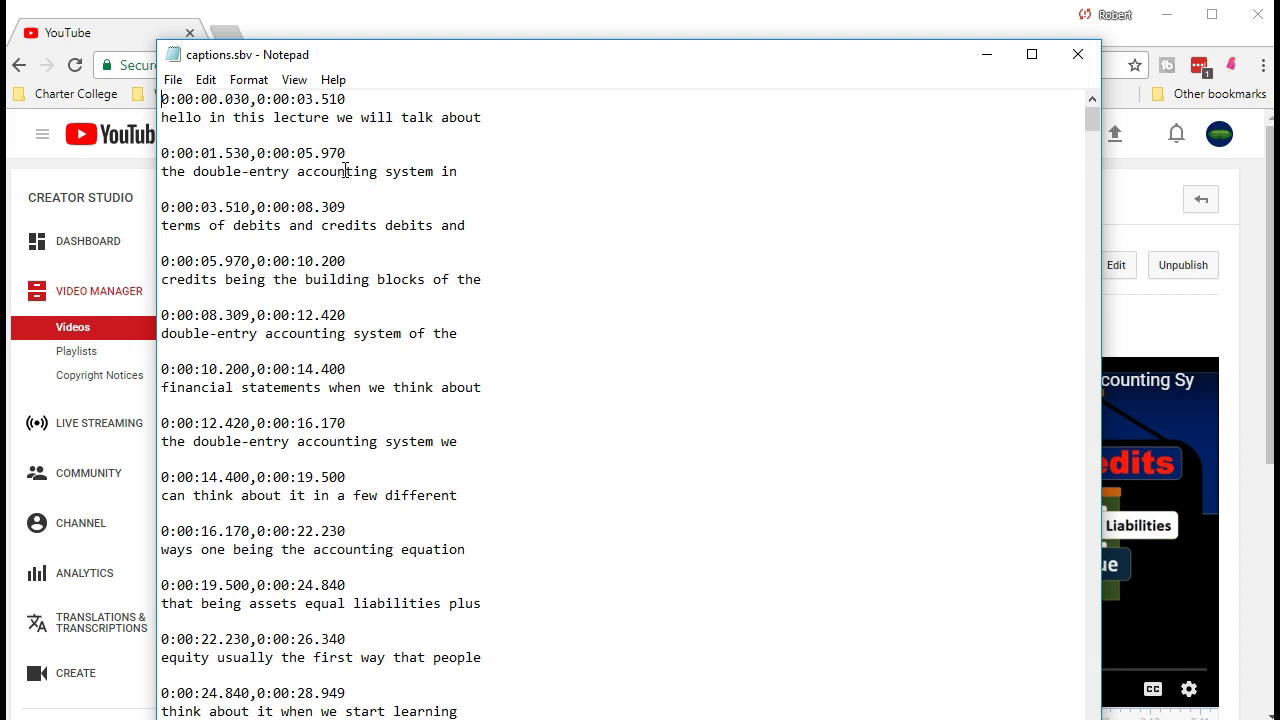
{"action": "left_click", "coordinate": [329, 207]}
{"action": "key", "text": "ctrl+a"}
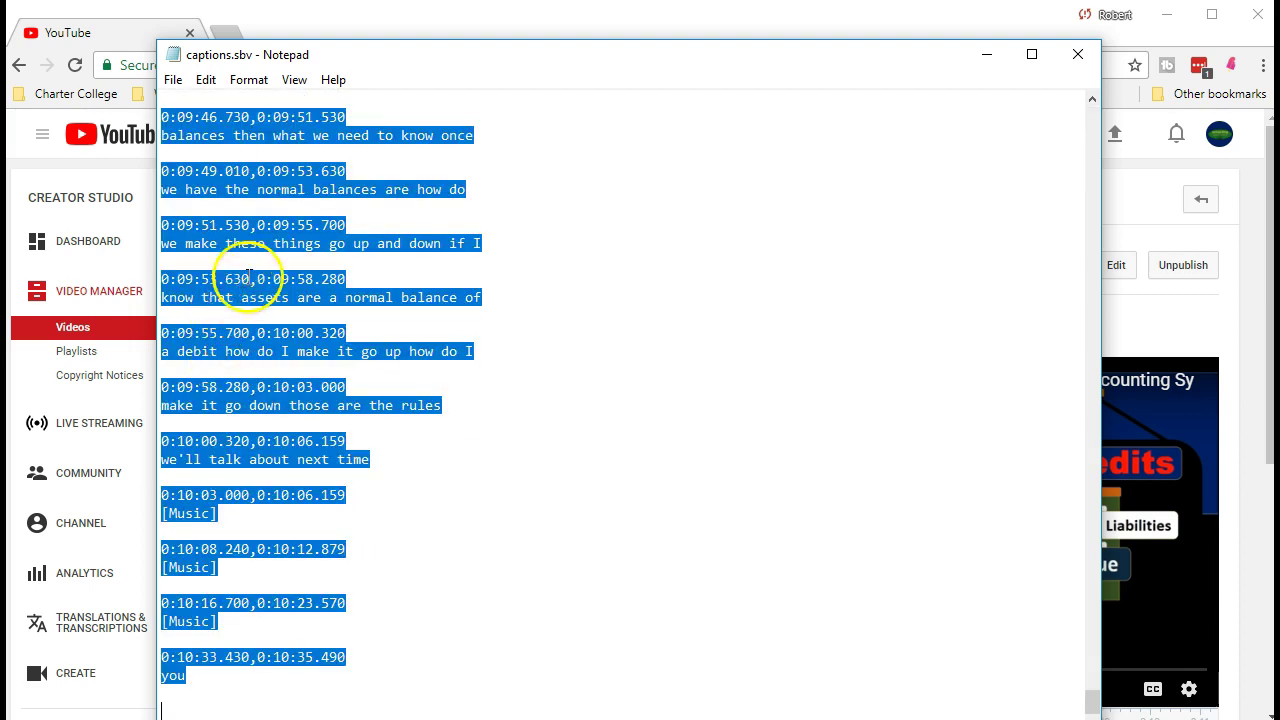
{"action": "right_click", "coordinate": [250, 240]}
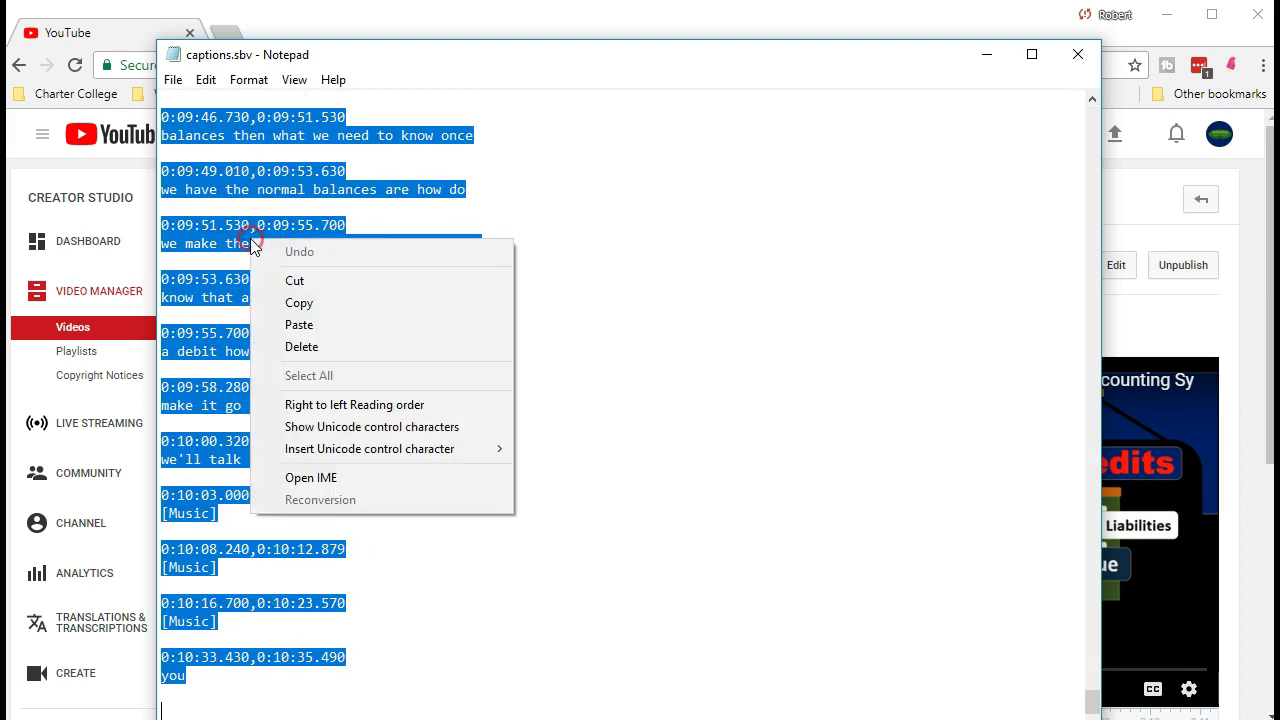
{"action": "left_click", "coordinate": [278, 302]}
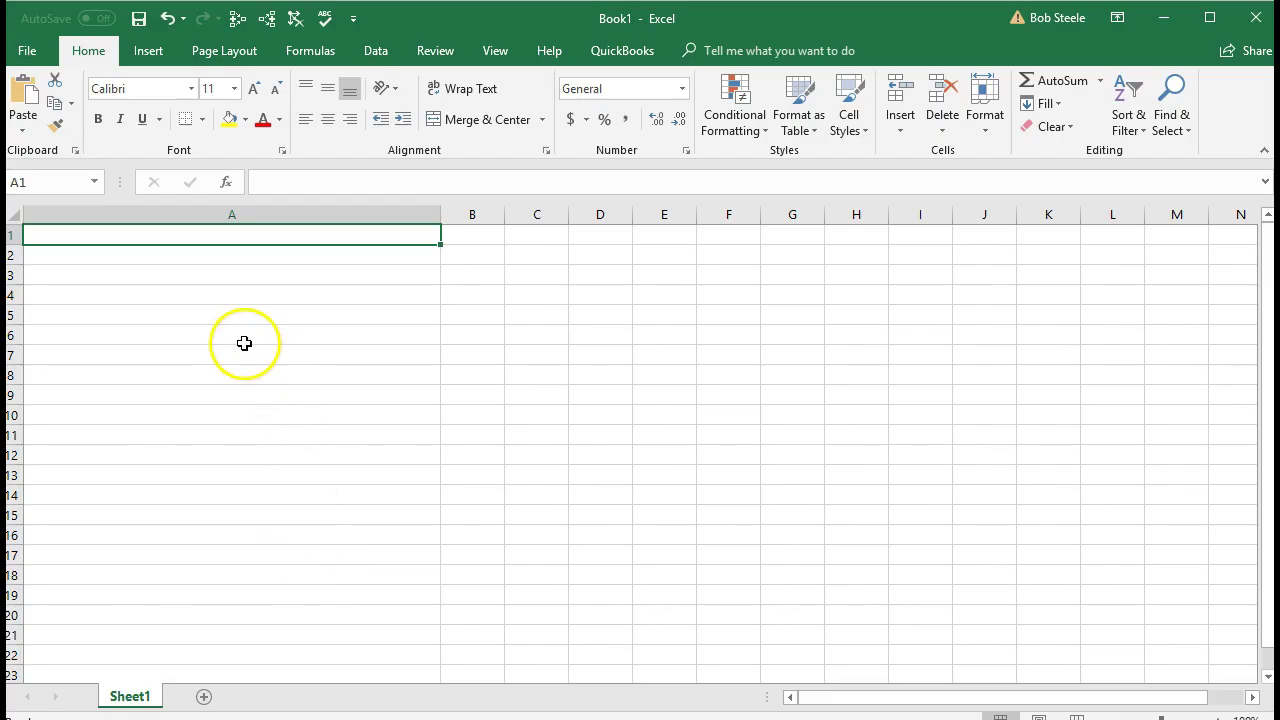
Switch to the blank Excel workbook, narrow column A, and paste the captions as text only starting in cell A1.
{"action": "left_click_drag", "start_coordinate": [442, 214], "coordinate": [358, 225]}
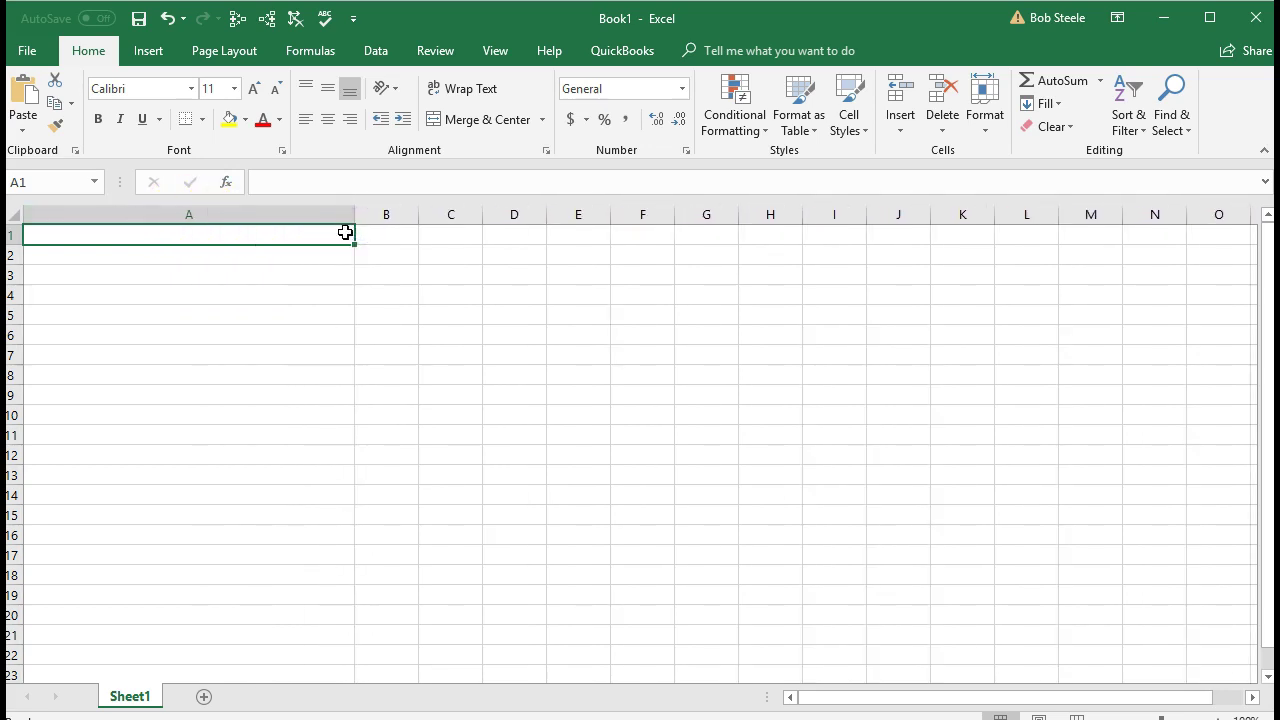
{"action": "left_click", "coordinate": [171, 214]}
{"action": "left_click", "coordinate": [165, 234]}
{"action": "right_click", "coordinate": [165, 234]}
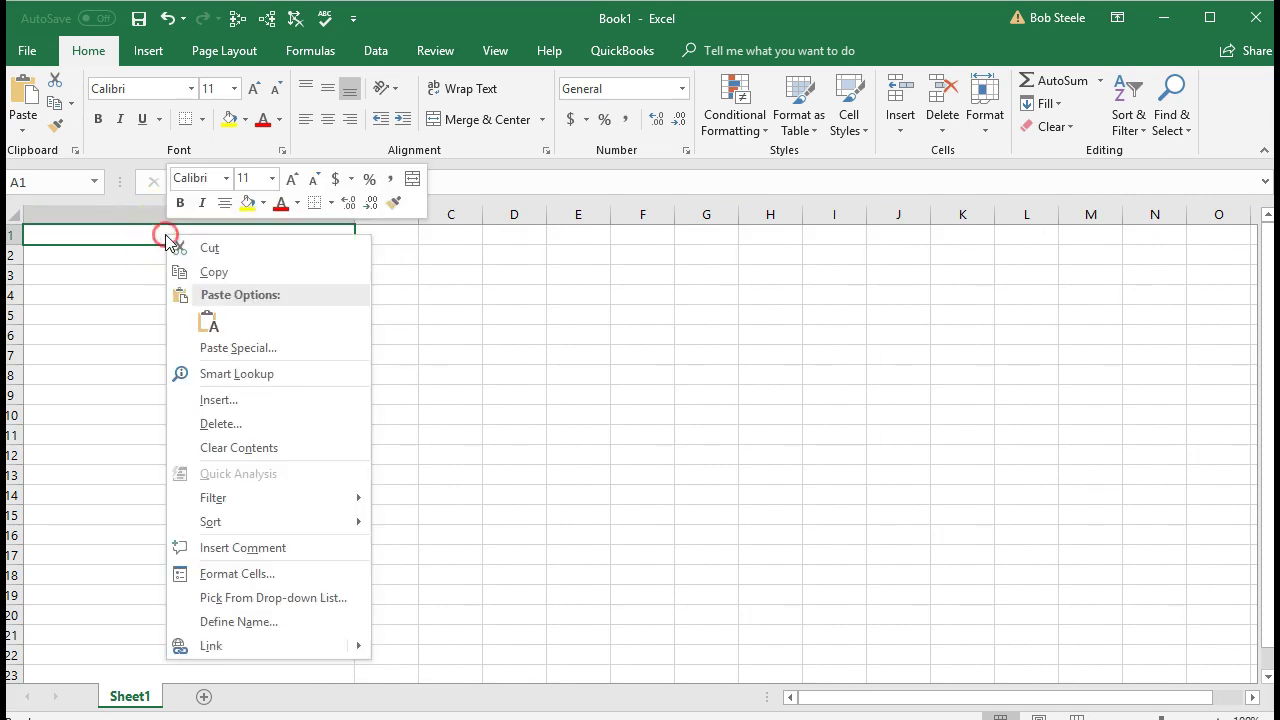
{"action": "left_click", "coordinate": [206, 319]}
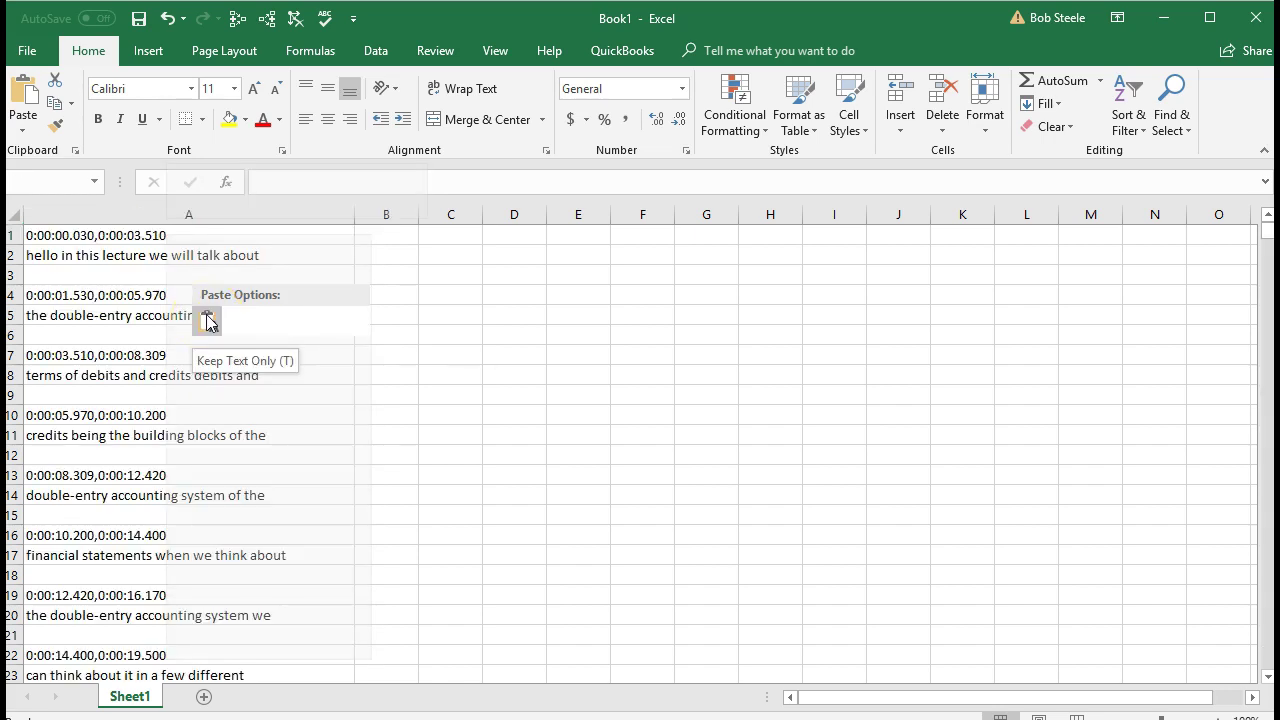
{"action": "left_click", "coordinate": [207, 318]}
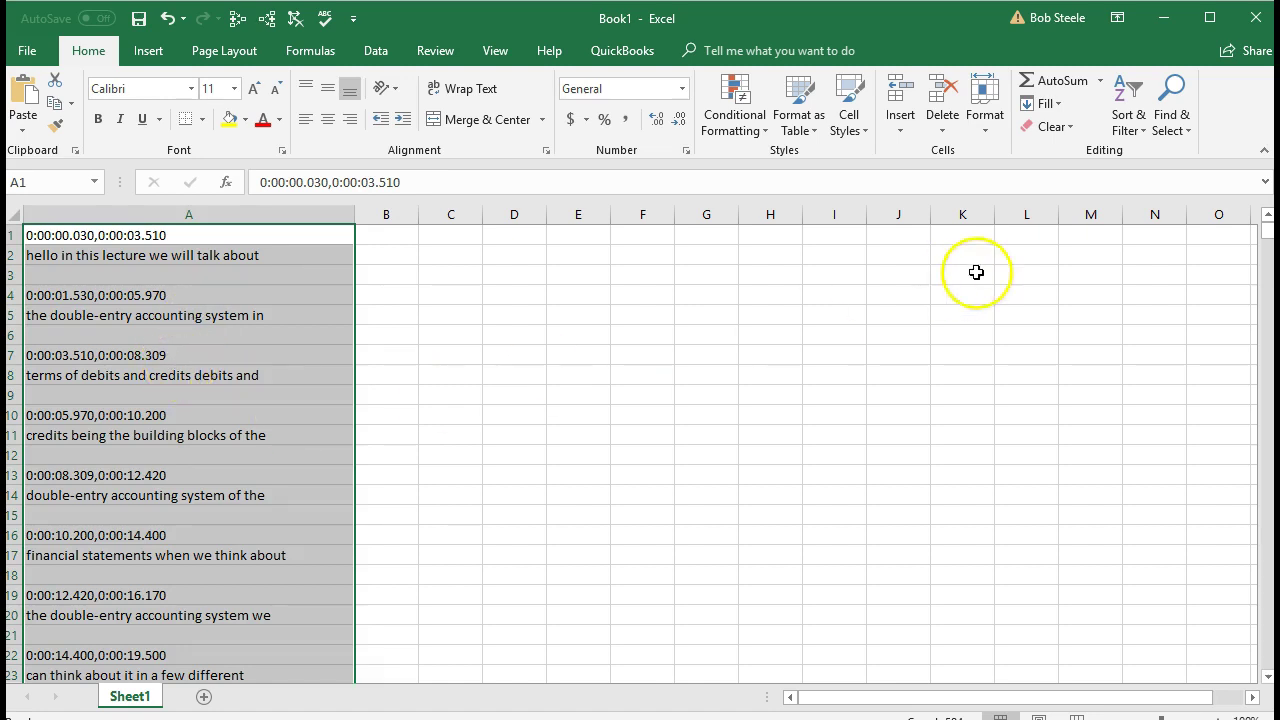
Filter column A with a text filter showing only rows that begin with "0:".
{"action": "left_click_drag", "start_coordinate": [1266, 232], "coordinate": [1266, 654]}
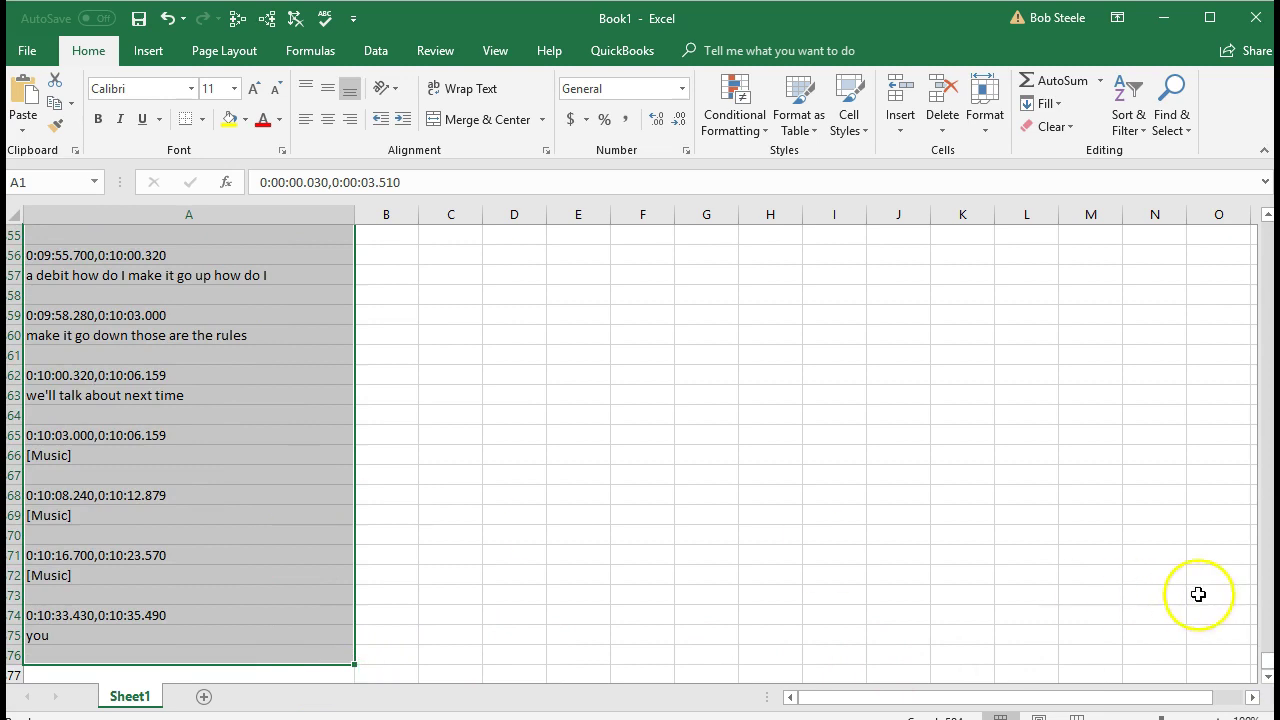
{"action": "left_click_drag", "start_coordinate": [1268, 662], "coordinate": [1268, 215]}
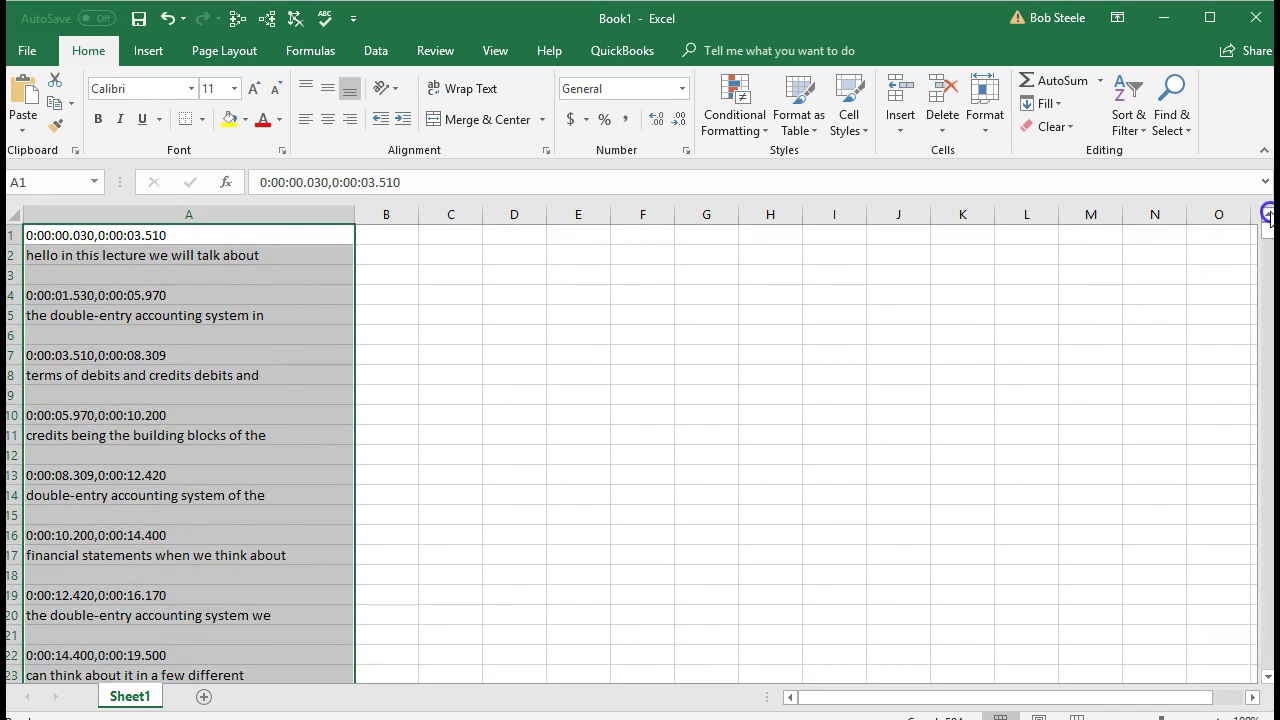
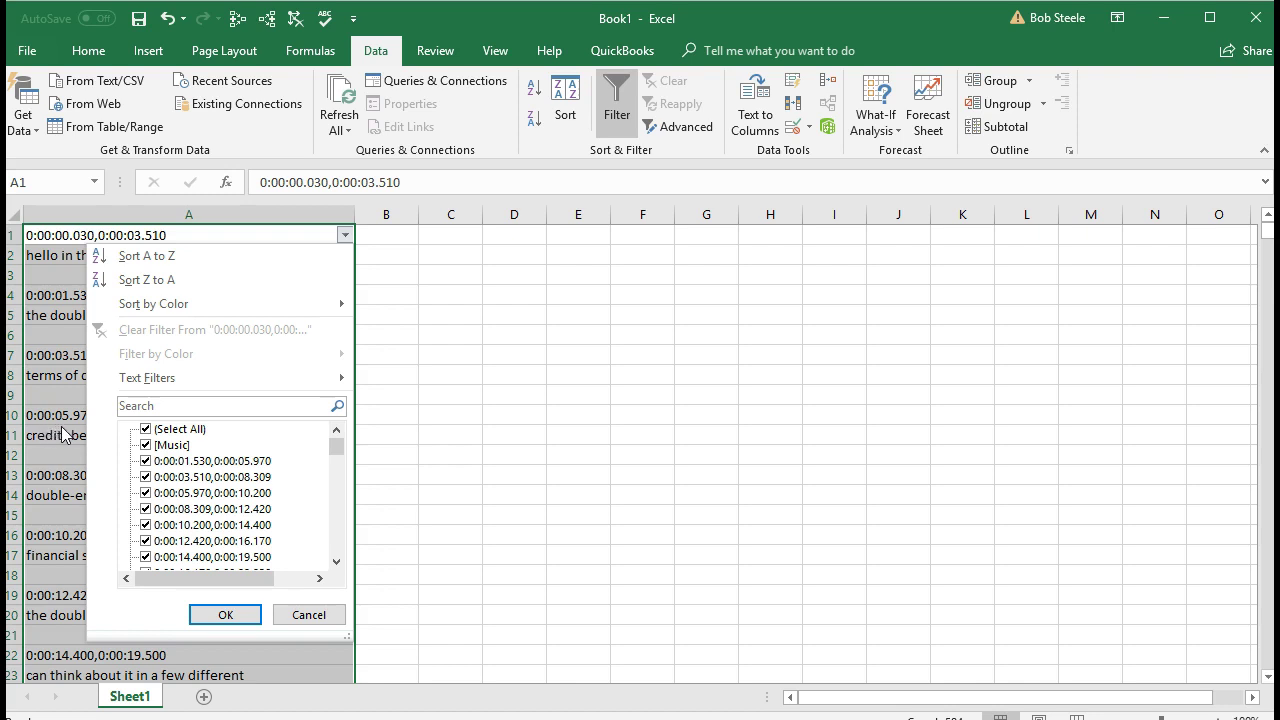
{"action": "mouse_move", "coordinate": [222, 380]}
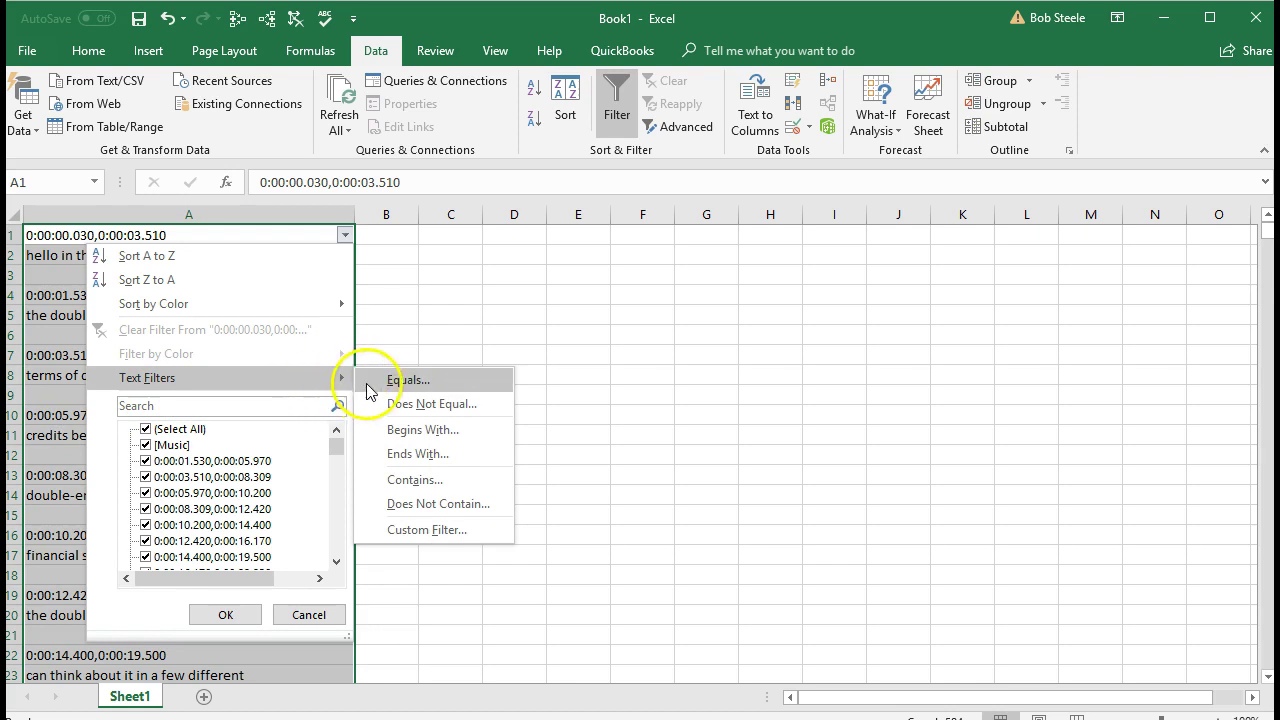
{"action": "left_click", "coordinate": [390, 432]}
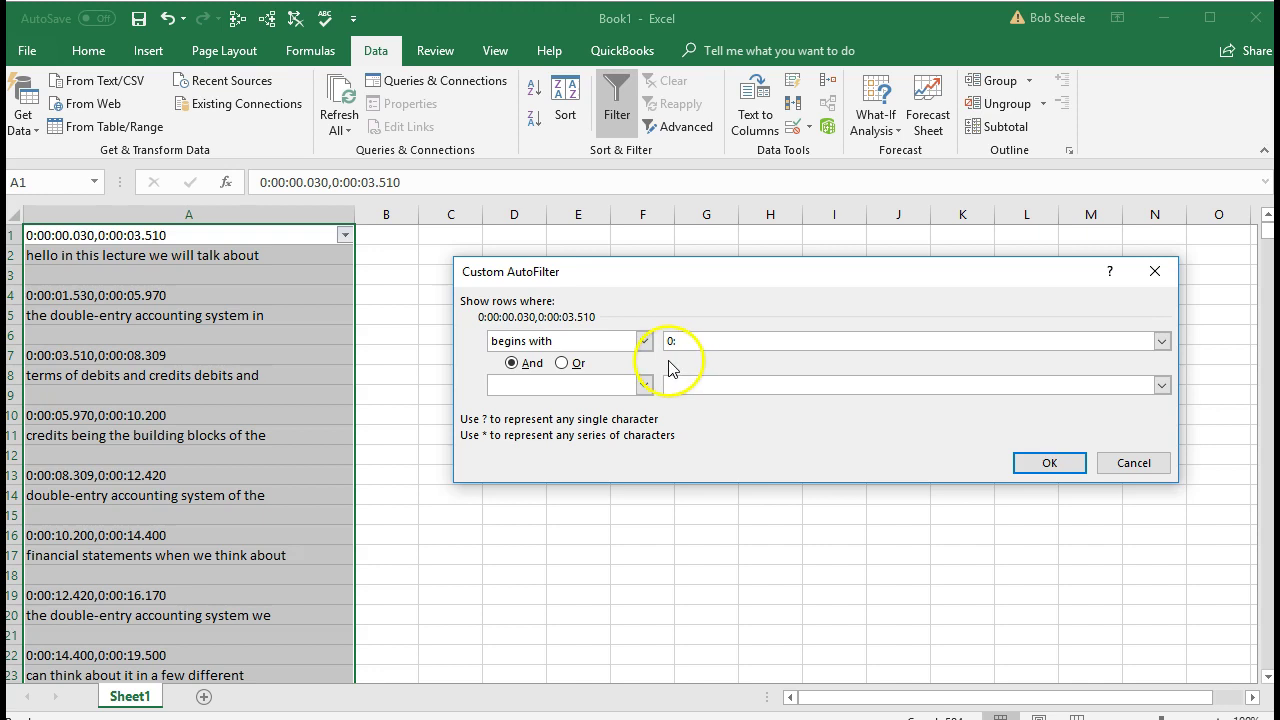
{"action": "left_click", "coordinate": [1035, 463]}
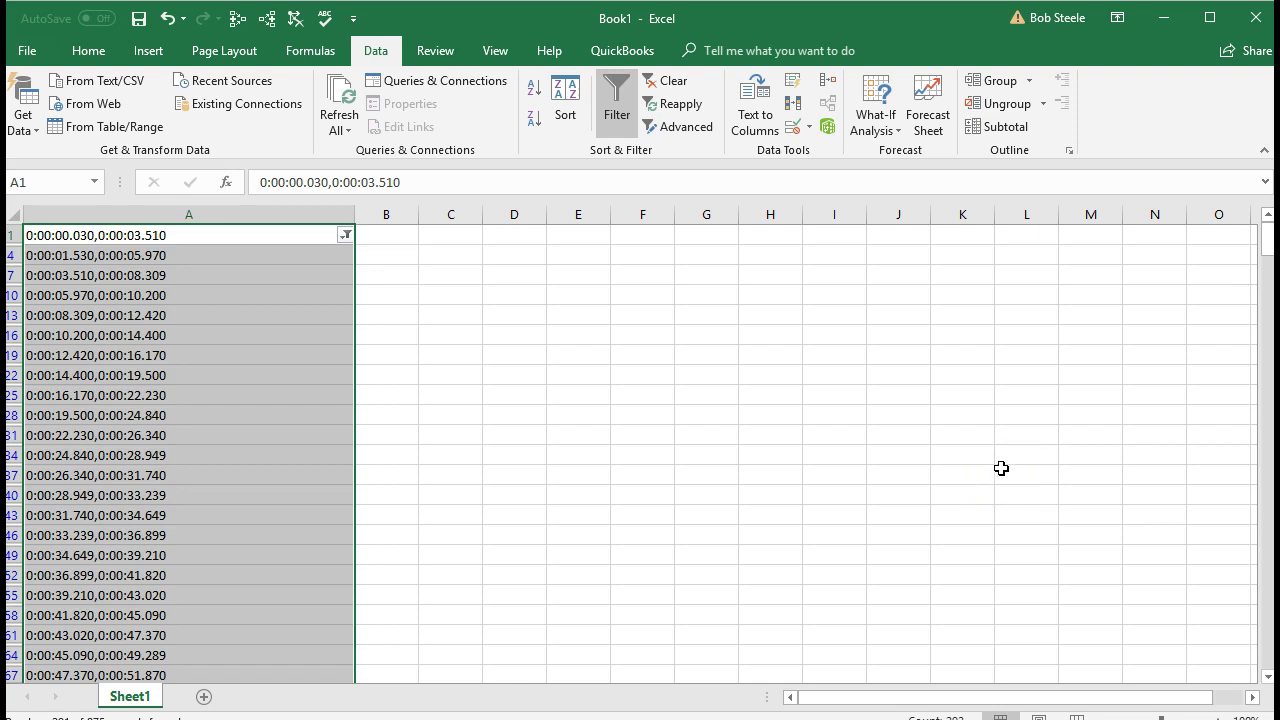
Delete all the filtered timestamp rows as entire sheet rows and remove the filter.
{"action": "left_click_drag", "start_coordinate": [1266, 243], "coordinate": [1266, 662]}
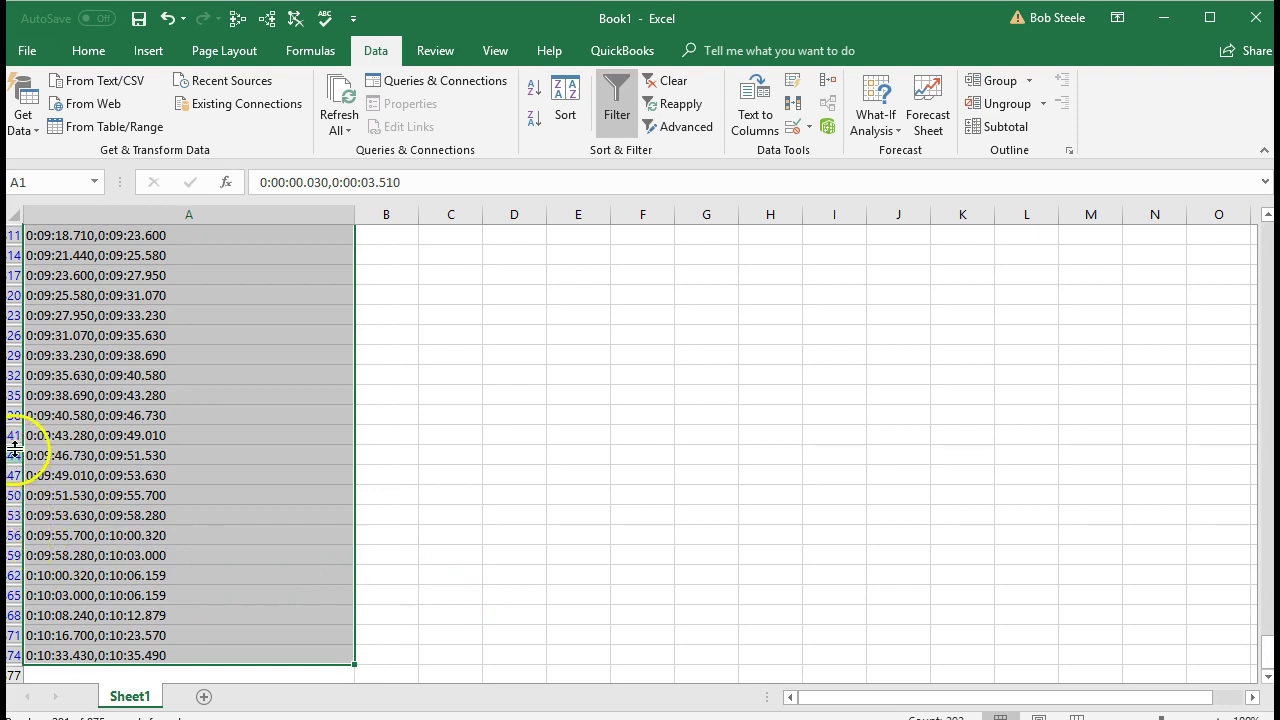
{"action": "right_click", "coordinate": [155, 385]}
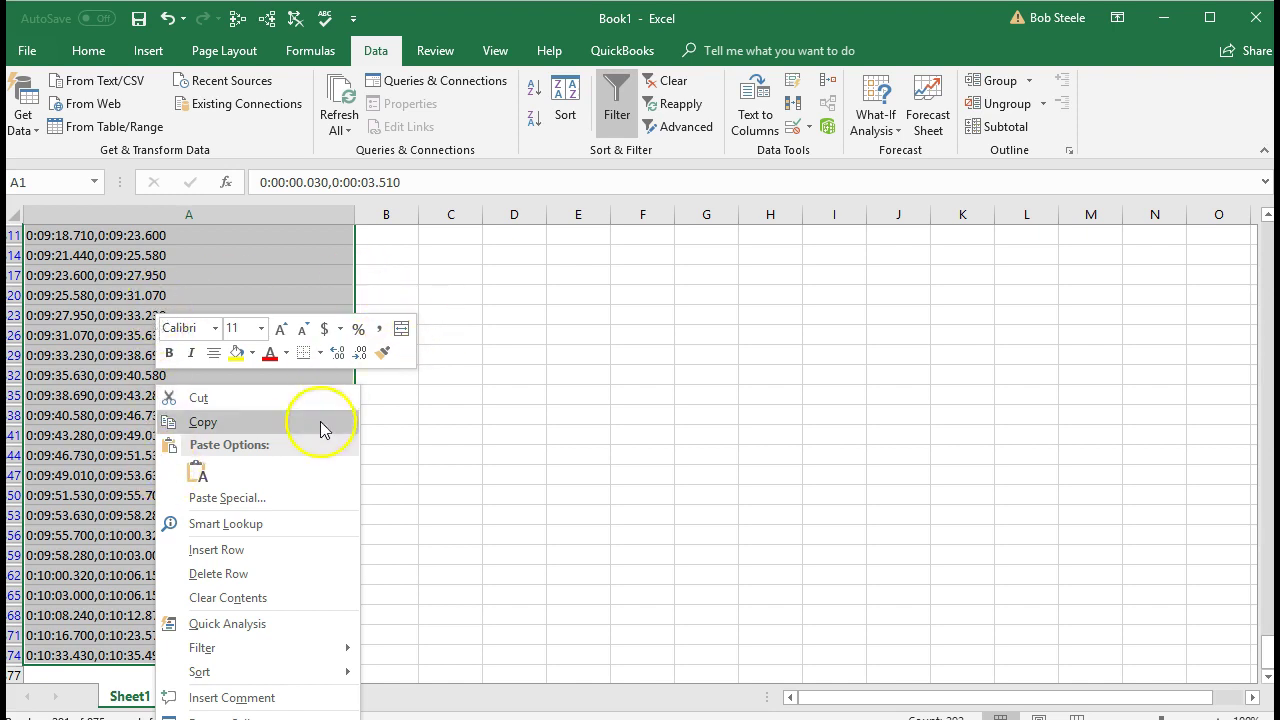
{"action": "left_click", "coordinate": [264, 572]}
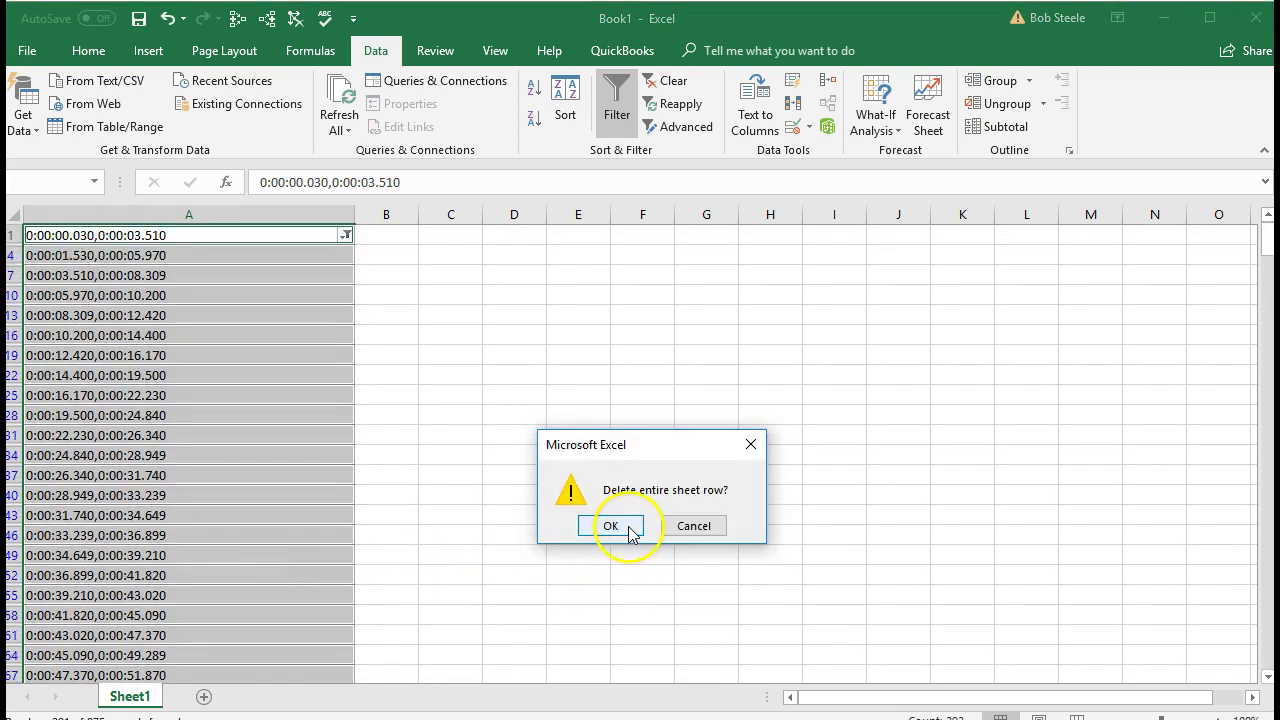
{"action": "left_click", "coordinate": [613, 527]}
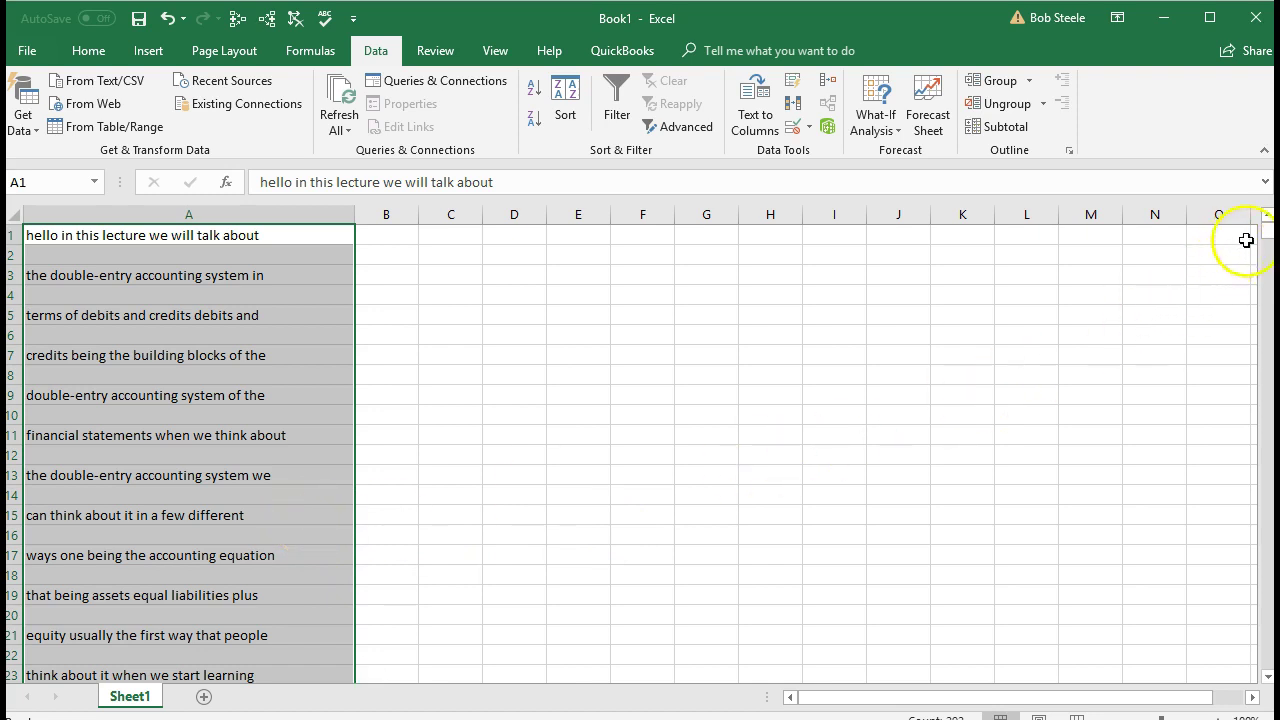
Copy the remaining caption text in column A, from cell A1 down to the last line, "you".
{"action": "left_click_drag", "start_coordinate": [1267, 232], "coordinate": [1266, 195]}
{"action": "left_click_drag", "start_coordinate": [1266, 235], "coordinate": [860, 671]}
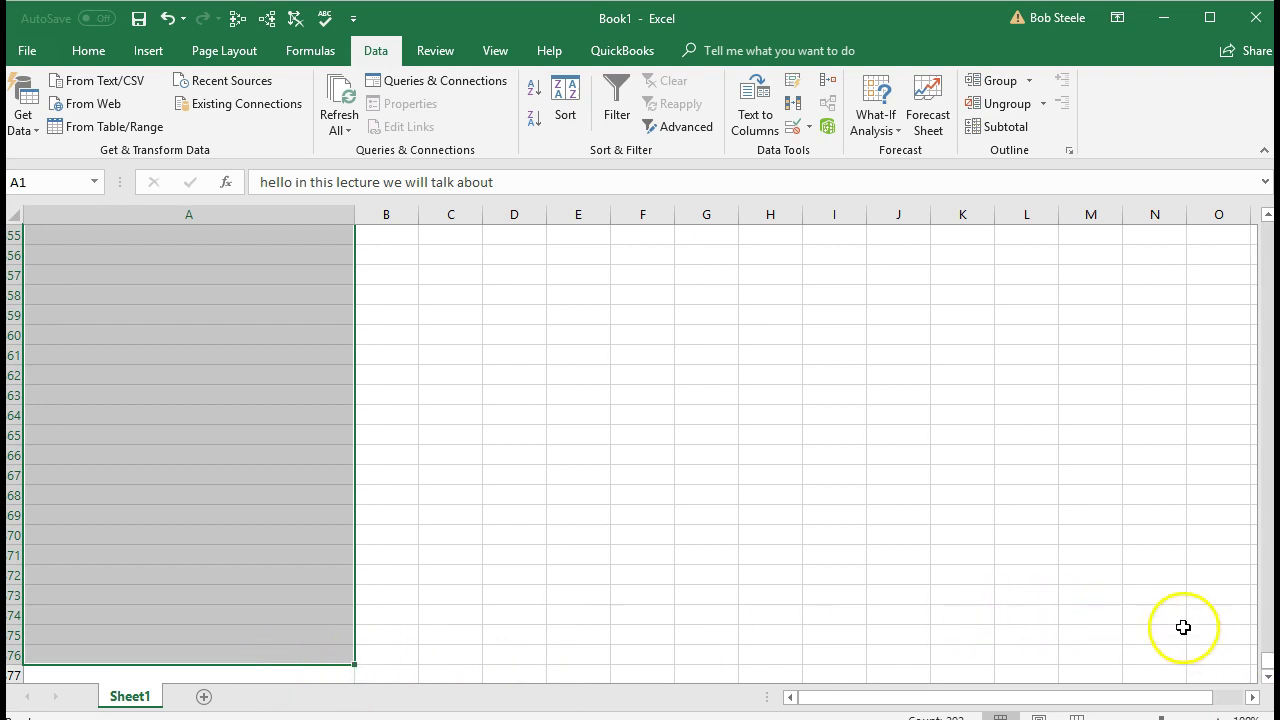
{"action": "left_click_drag", "start_coordinate": [1262, 664], "coordinate": [1267, 218]}
{"action": "left_click_drag", "start_coordinate": [186, 232], "coordinate": [167, 409]}
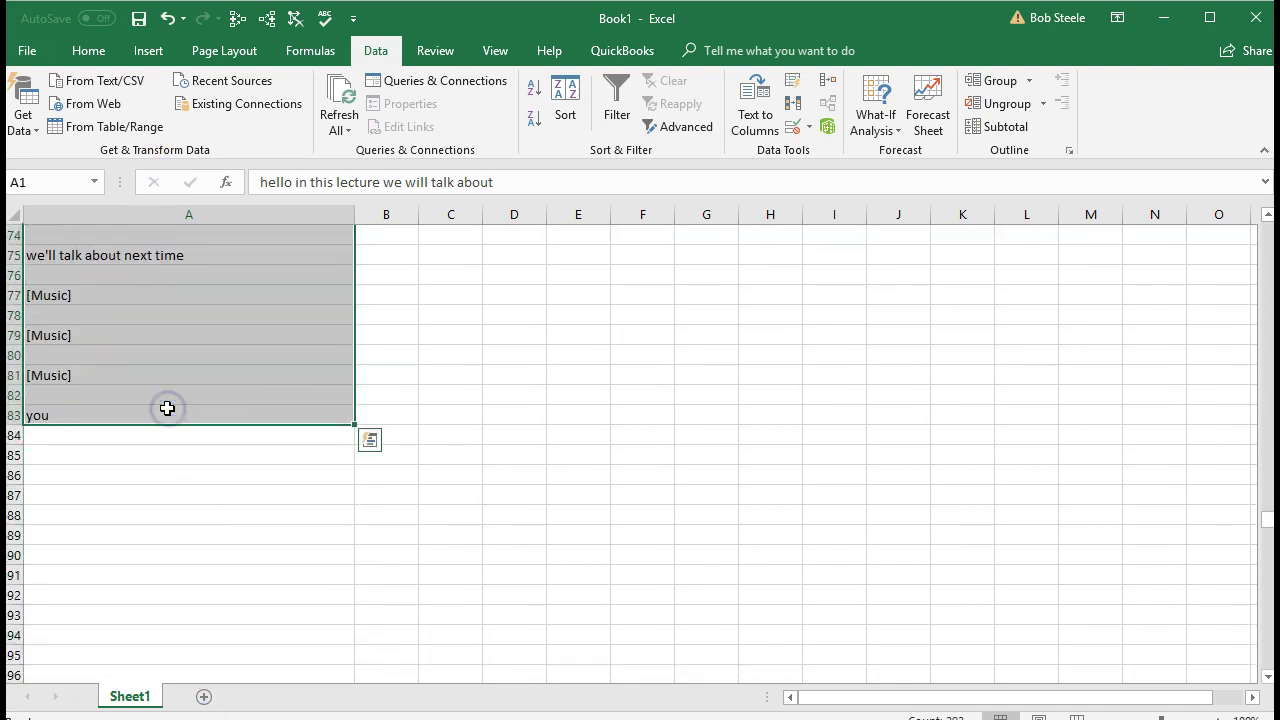
{"action": "right_click", "coordinate": [184, 313]}
{"action": "left_click", "coordinate": [194, 333]}
{"action": "scroll", "coordinate": [206, 349], "scroll_direction": "up", "scroll_amount": 20}
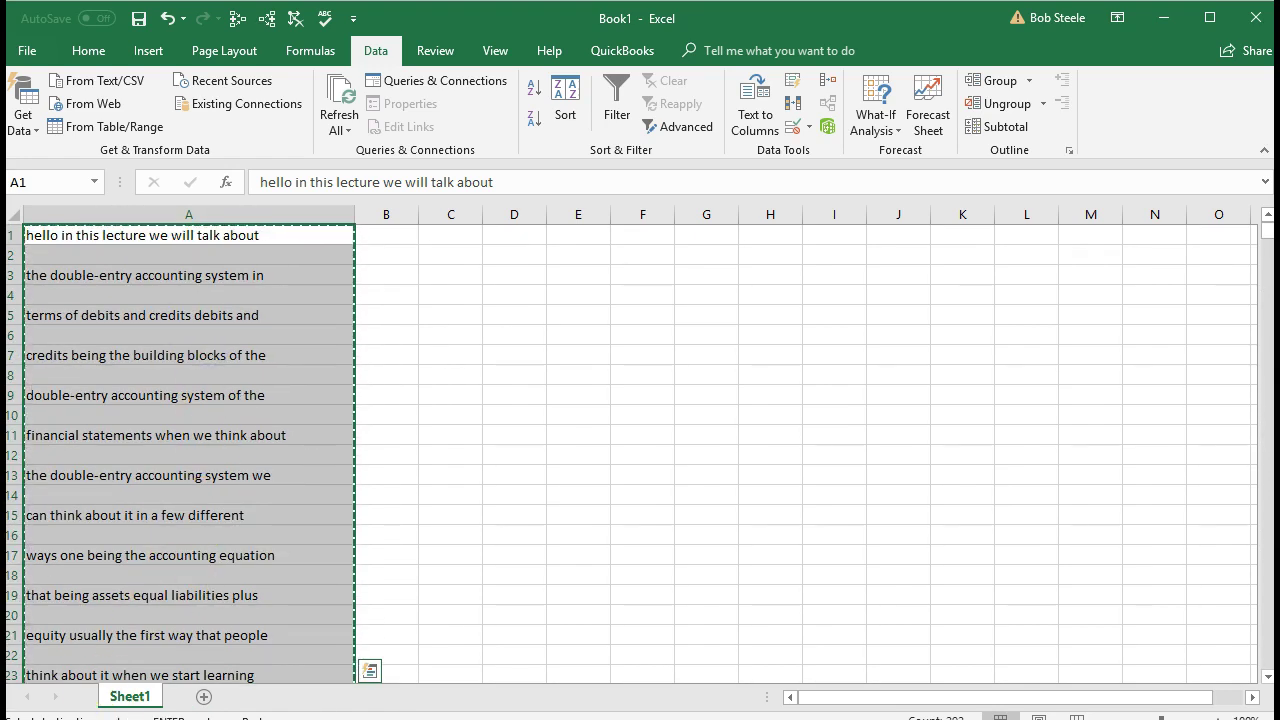
Switch to the blank Word document and paste the copied captions, keeping the source formatting.
{"action": "key", "text": "alt+Tab"}
{"action": "right_click", "coordinate": [230, 306]}
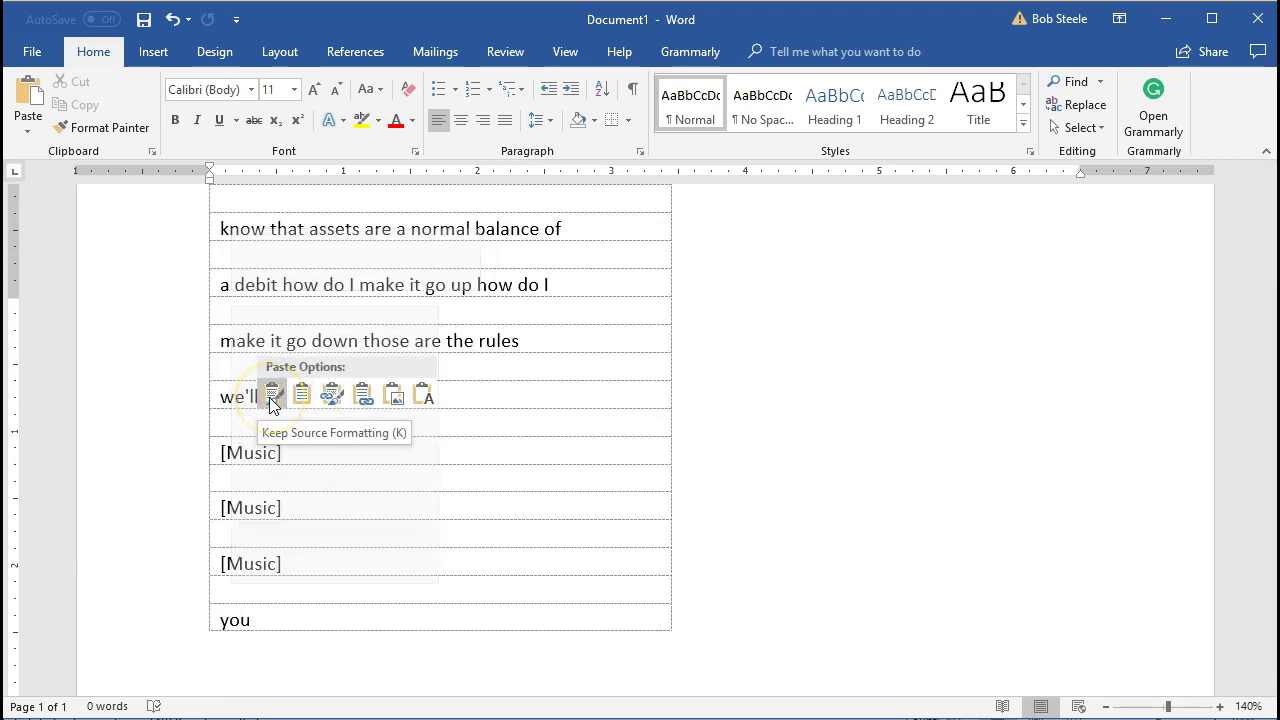
{"action": "left_click", "coordinate": [272, 396]}
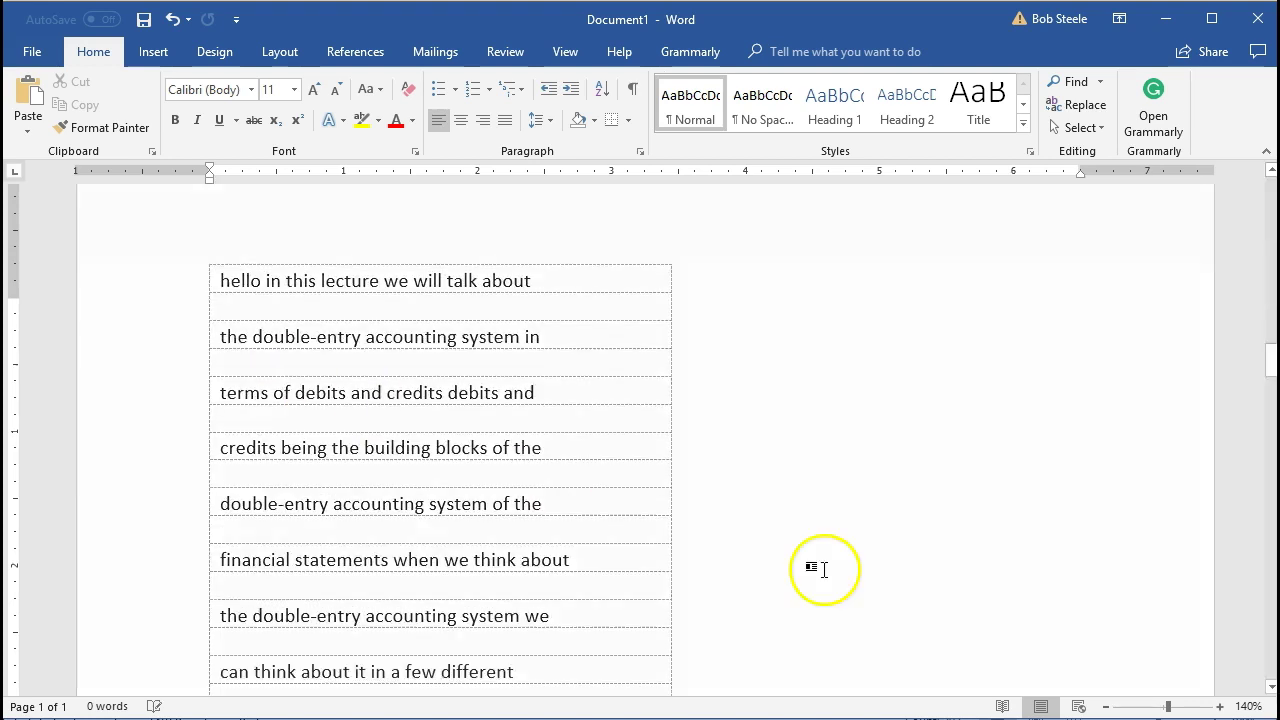
Convert the entire pasted captions table to text, using the Other separator option.
{"action": "left_click_drag", "start_coordinate": [1272, 660], "coordinate": [1264, 162]}
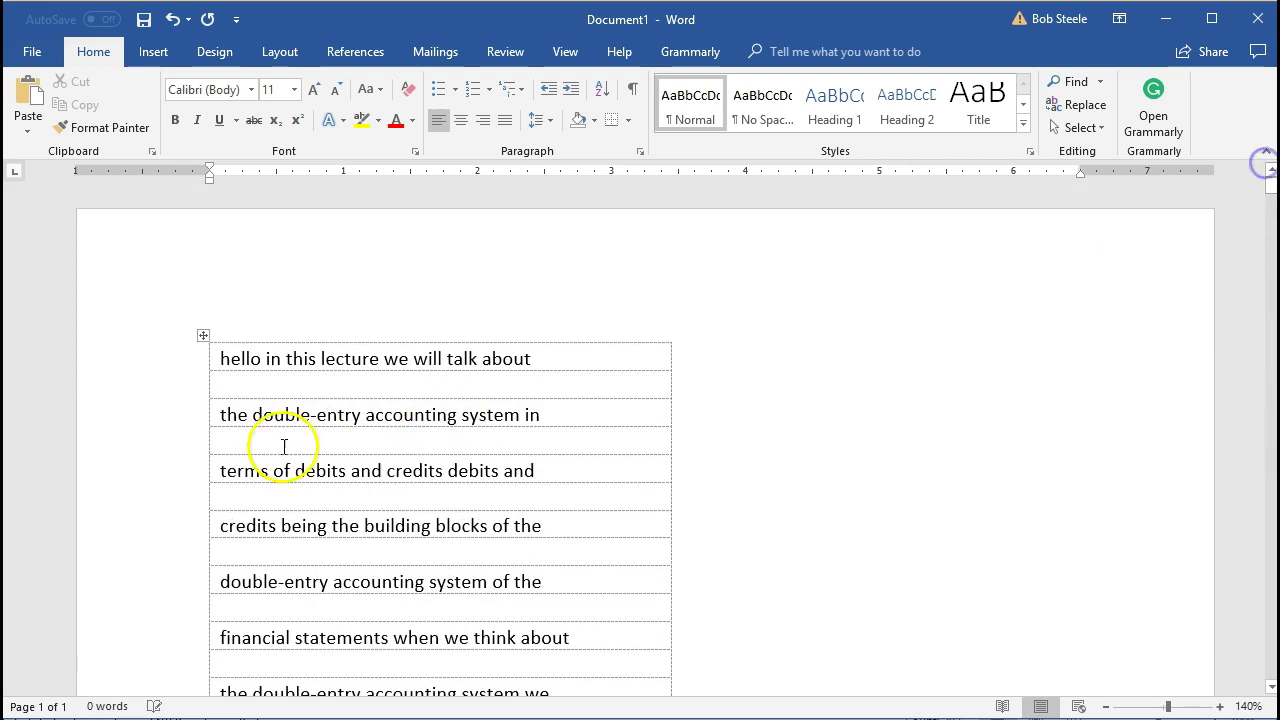
{"action": "left_click", "coordinate": [201, 334]}
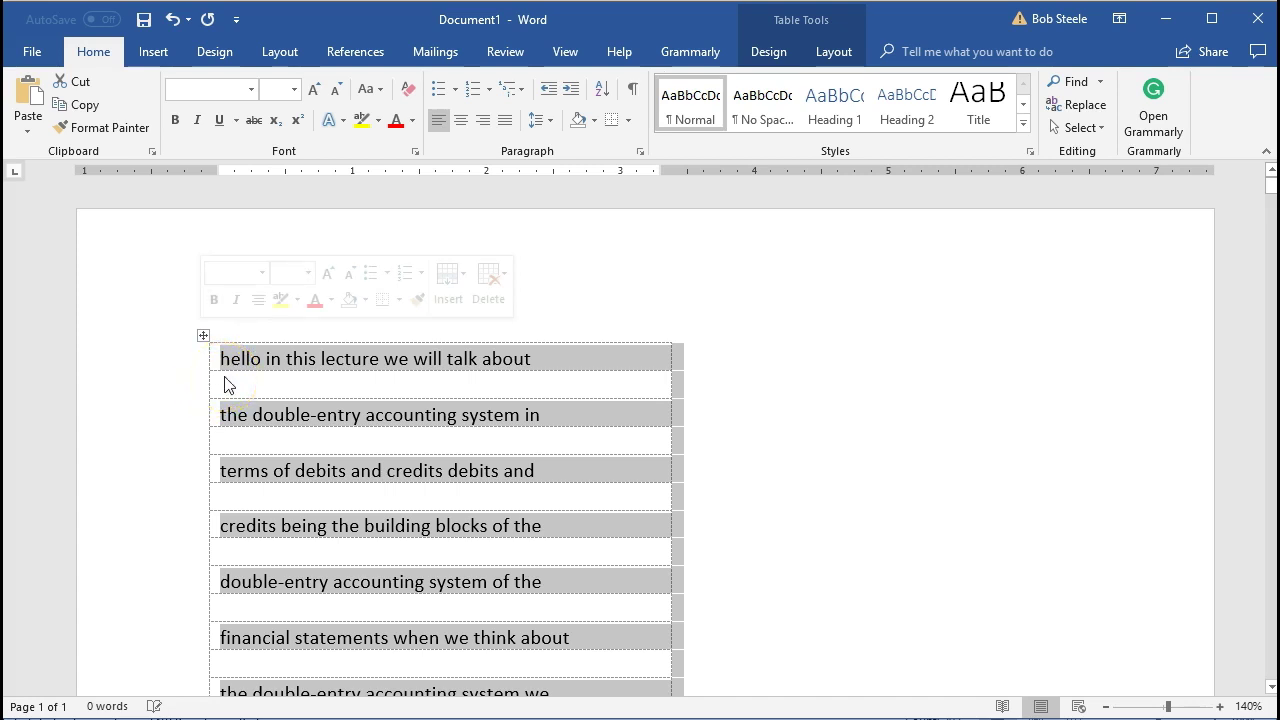
{"action": "left_click", "coordinate": [831, 58]}
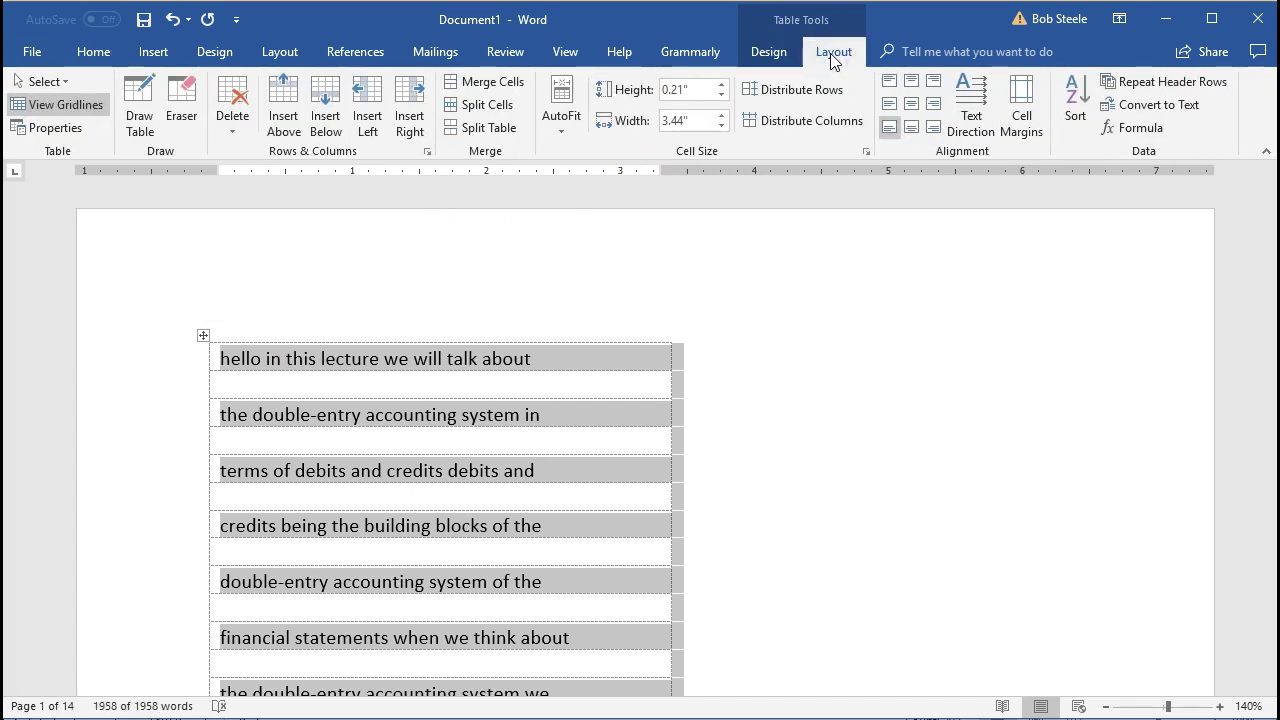
{"action": "left_click", "coordinate": [1153, 112]}
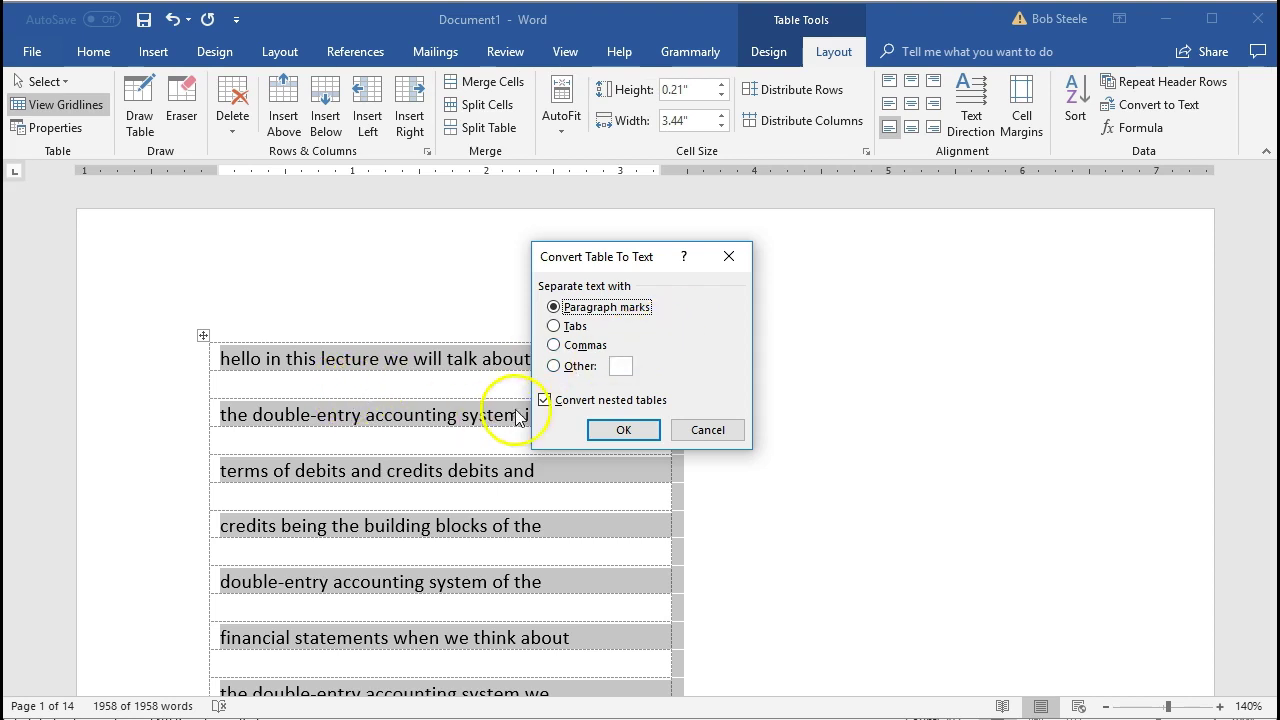
{"action": "left_click", "coordinate": [554, 366]}
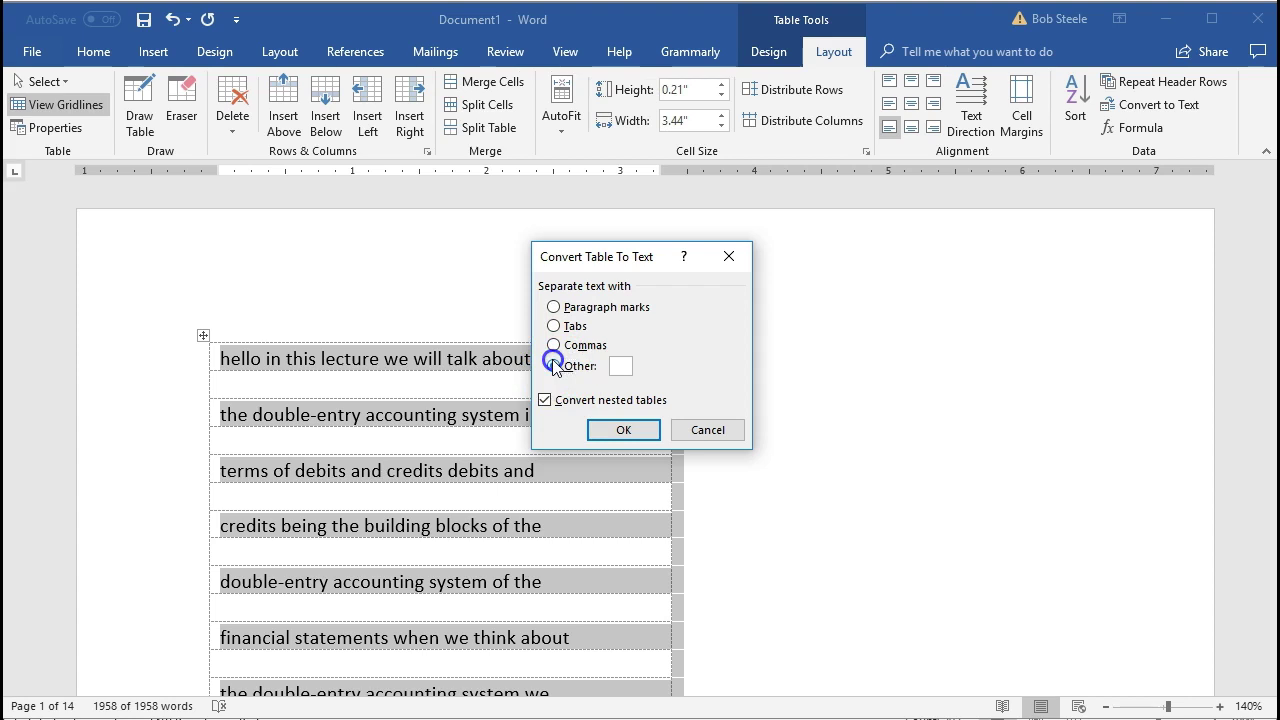
{"action": "left_click", "coordinate": [626, 366]}
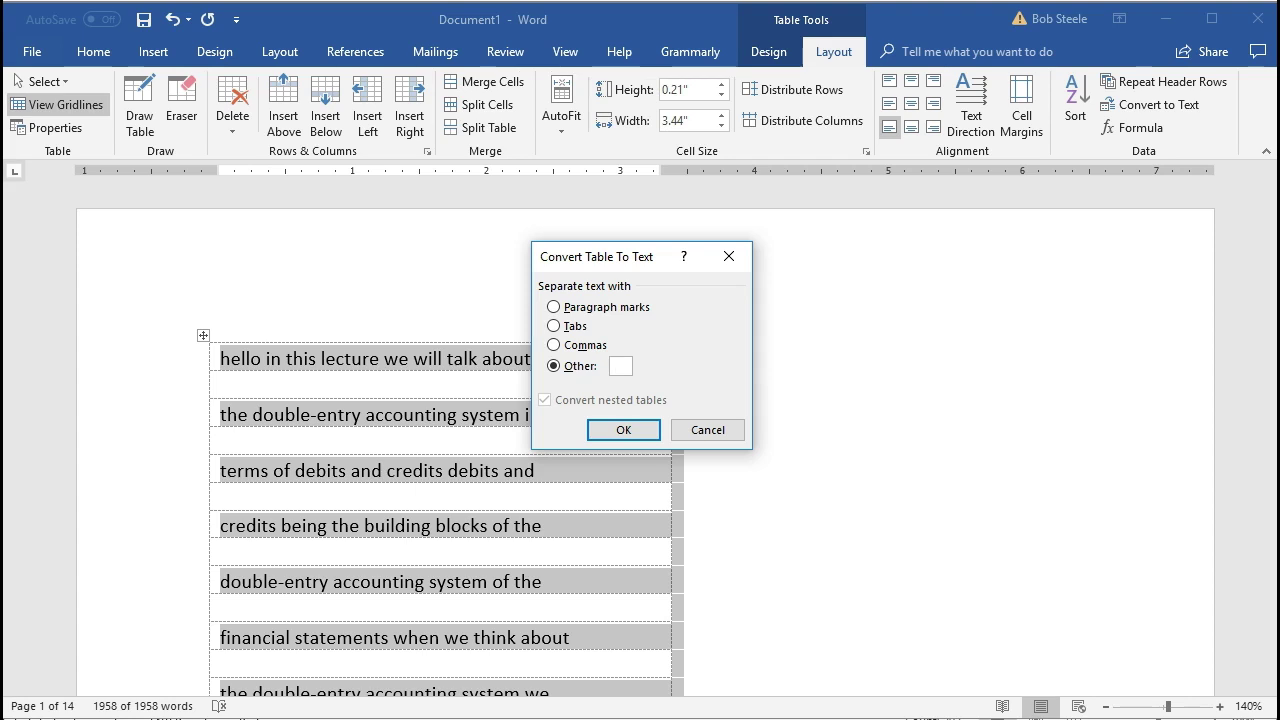
{"action": "left_click", "coordinate": [623, 429]}
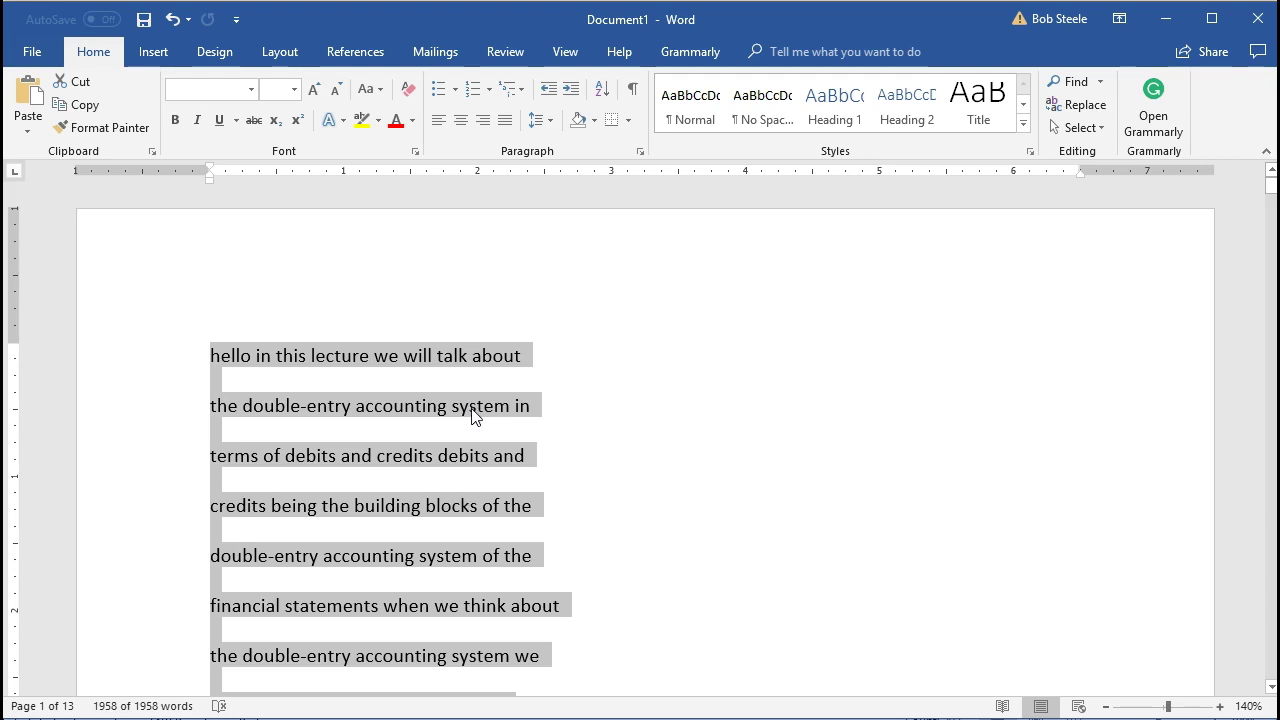
Show the paragraph marks and other hidden formatting symbols in the converted caption text.
{"action": "left_click", "coordinate": [537, 371]}
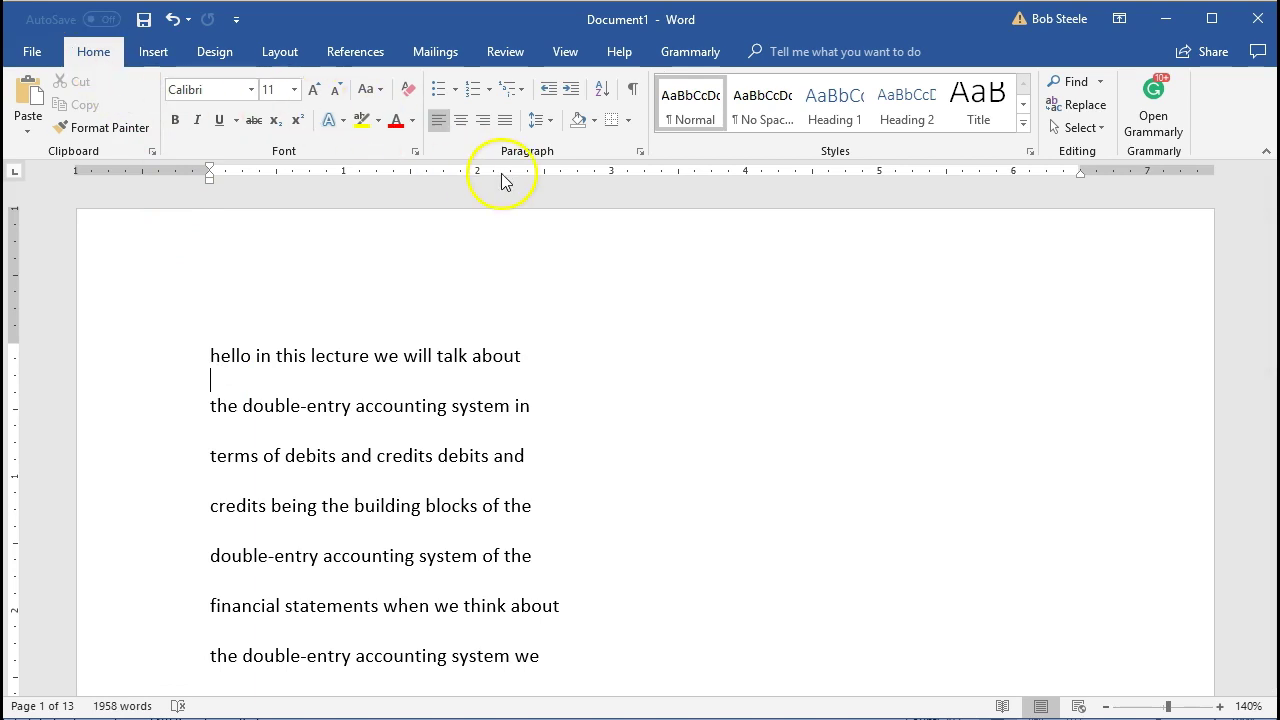
{"action": "left_click", "coordinate": [632, 91]}
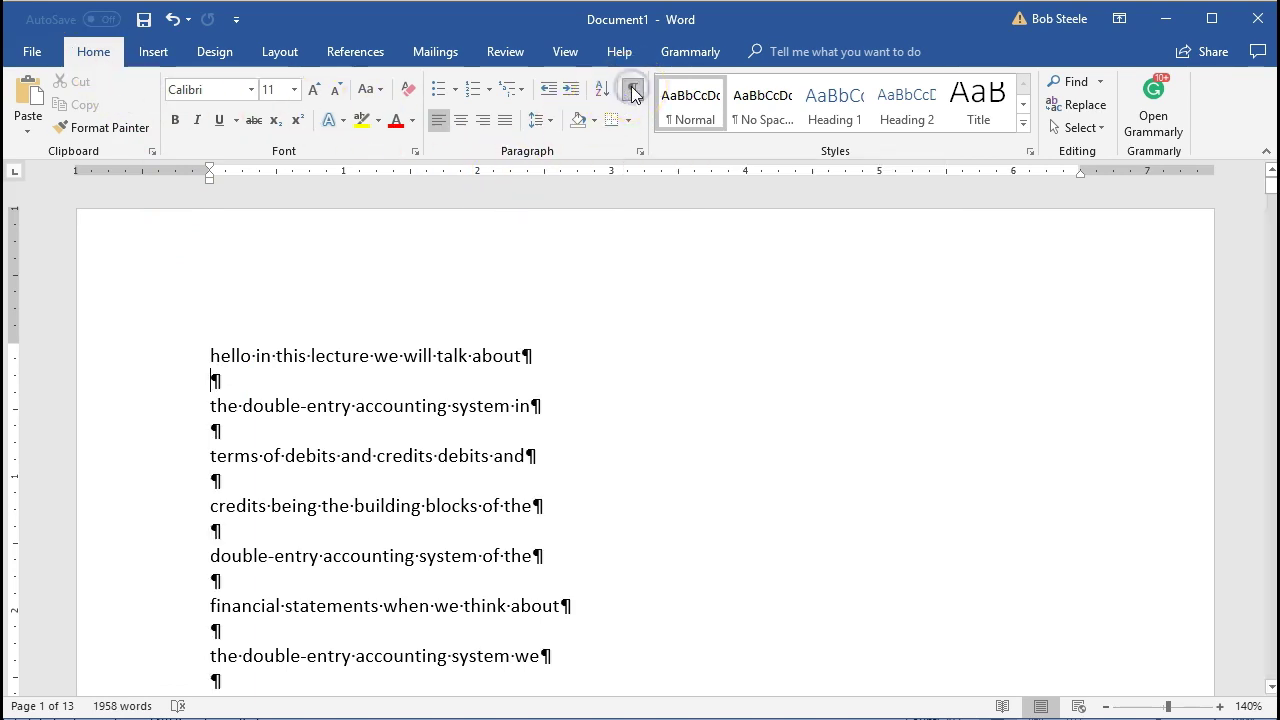
{"action": "left_click", "coordinate": [551, 355]}
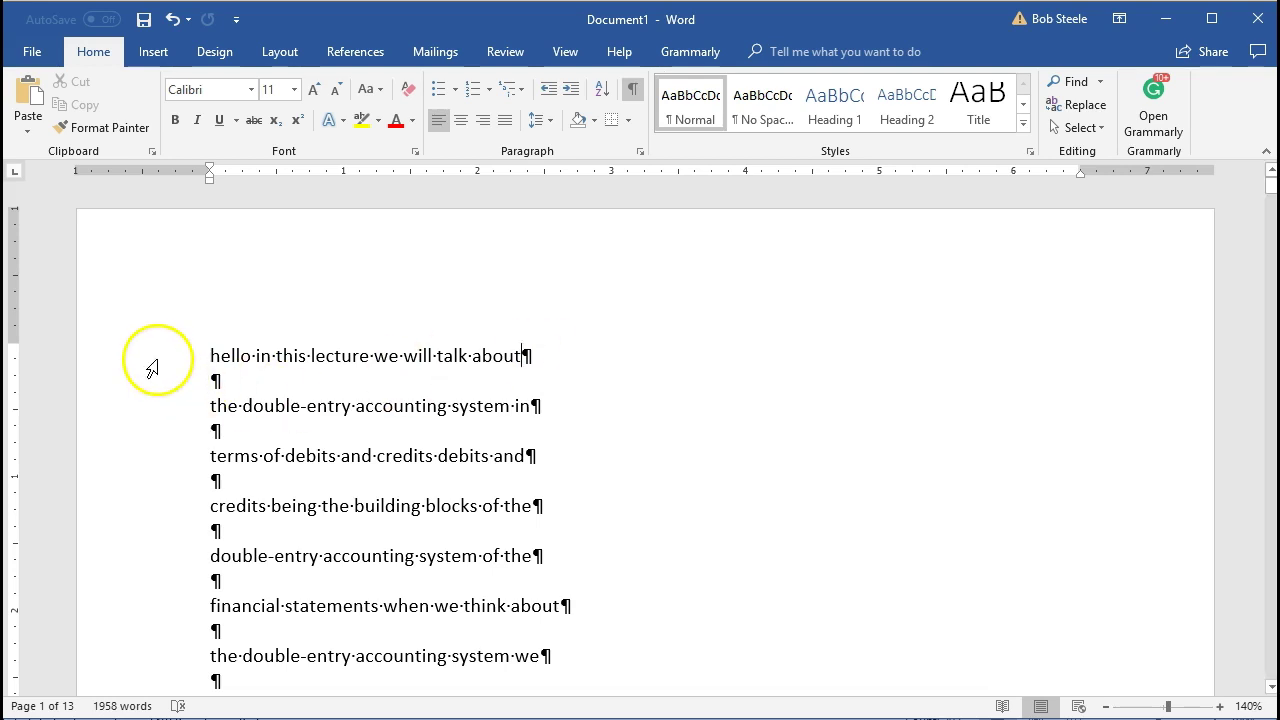
{"action": "left_click_drag", "start_coordinate": [157, 363], "coordinate": [214, 691]}
{"action": "left_click_drag", "start_coordinate": [1262, 263], "coordinate": [1266, 177]}
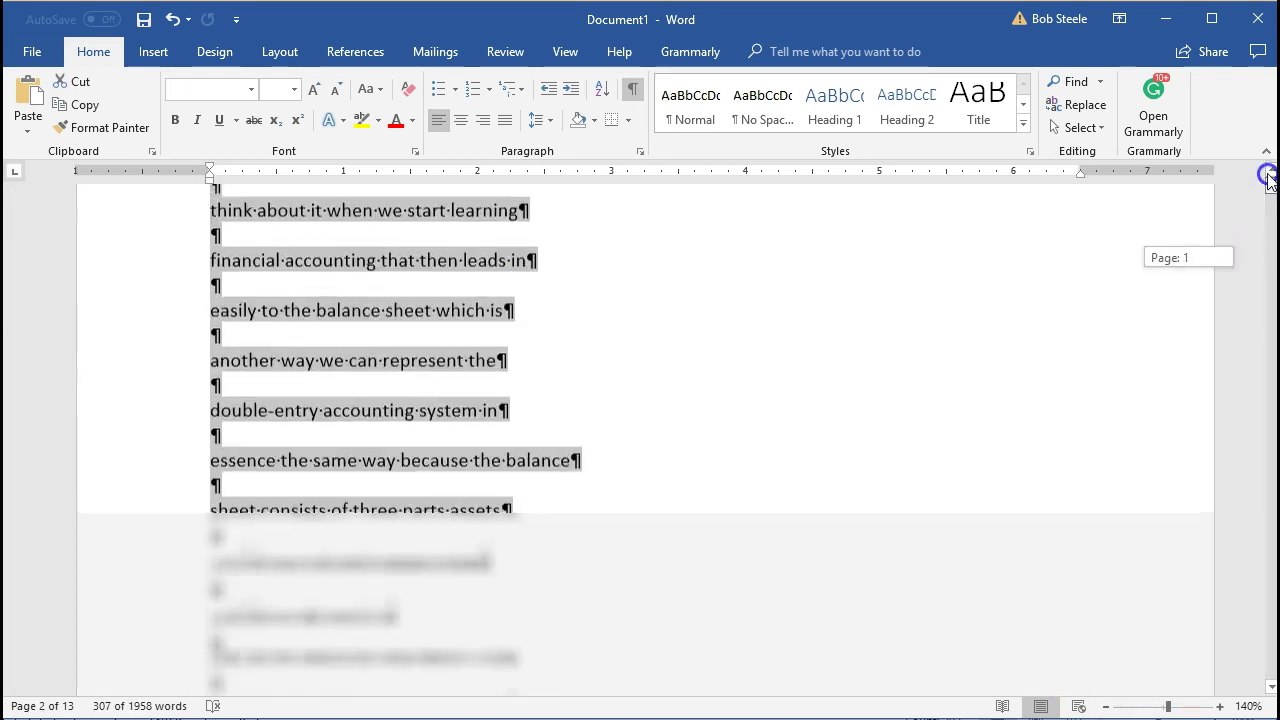
{"action": "left_click", "coordinate": [563, 495]}
Select the whole document and set up a find-and-replace that searches for the paragraph mark, ^p.
{"action": "key", "text": "ctrl+a"}
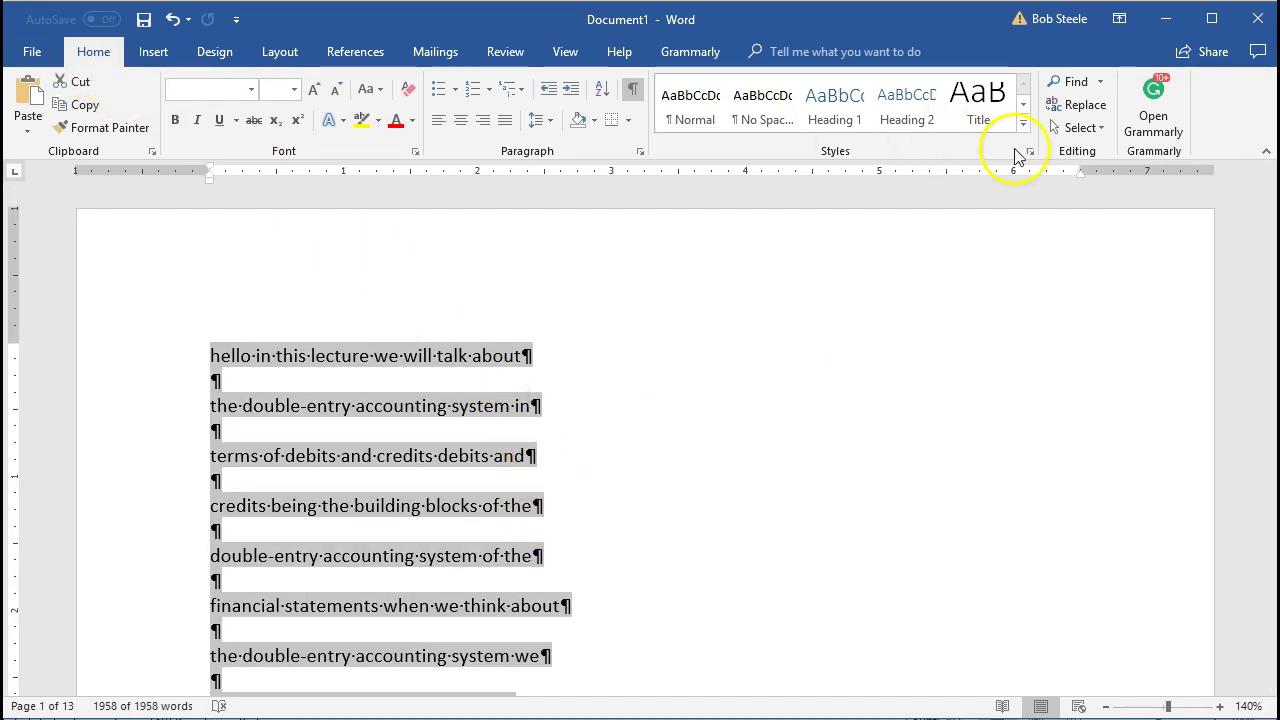
{"action": "left_click", "coordinate": [1103, 85]}
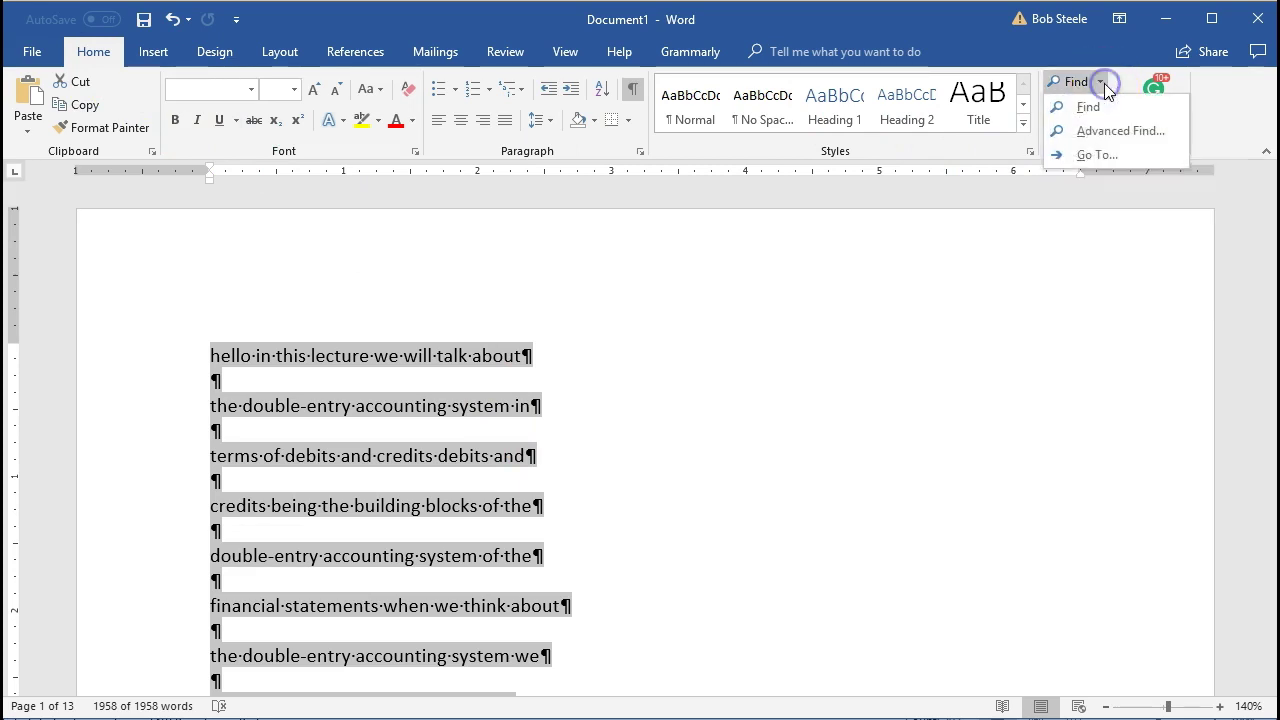
{"action": "left_click", "coordinate": [1118, 133]}
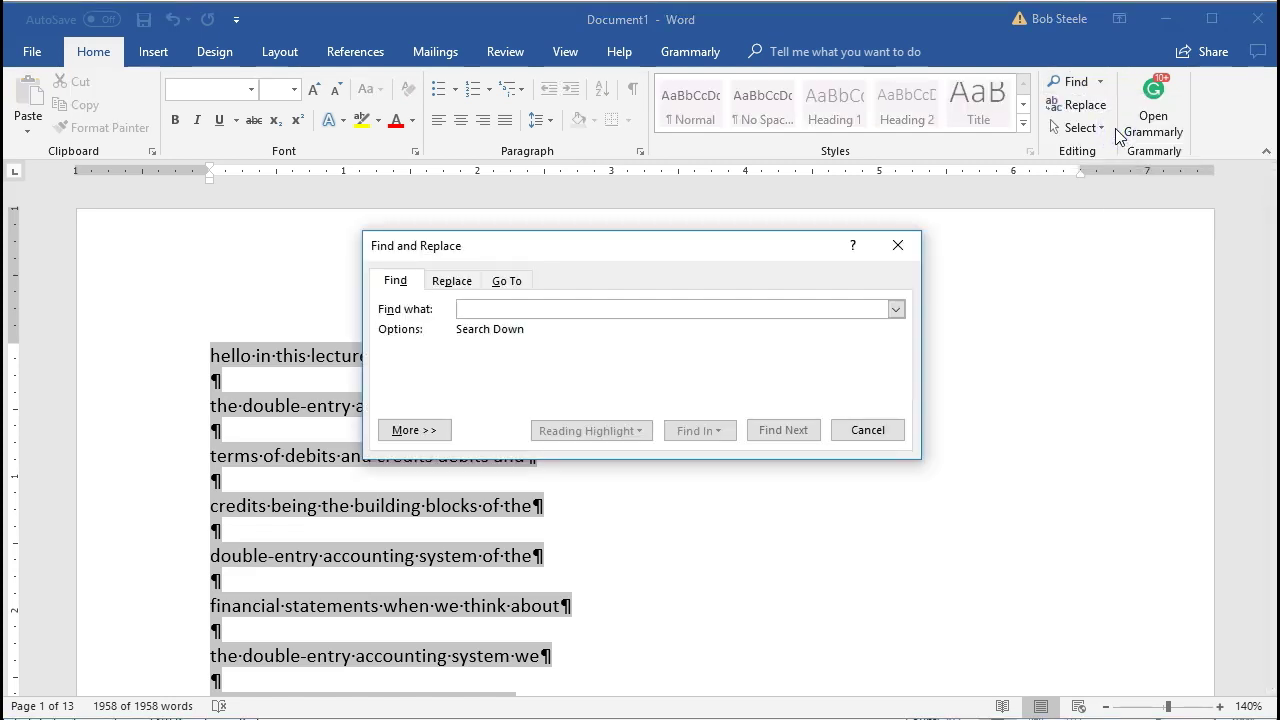
{"action": "left_click", "coordinate": [455, 281]}
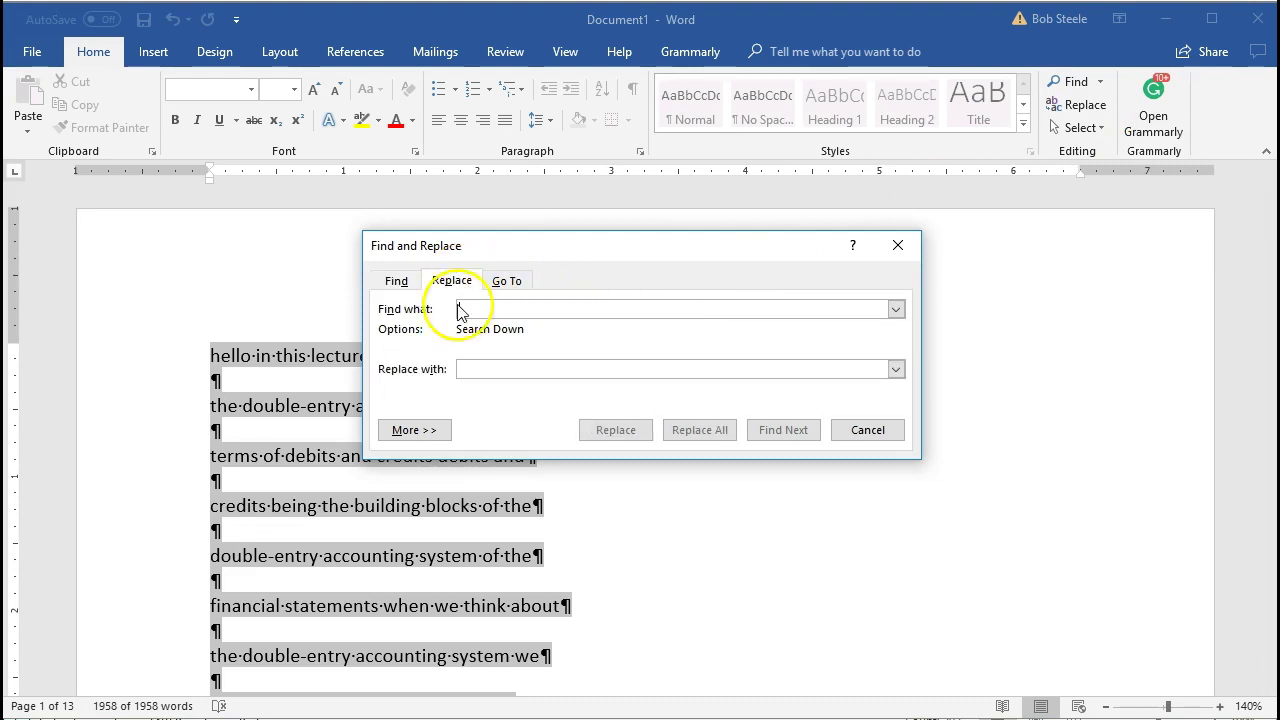
{"action": "left_click", "coordinate": [443, 431]}
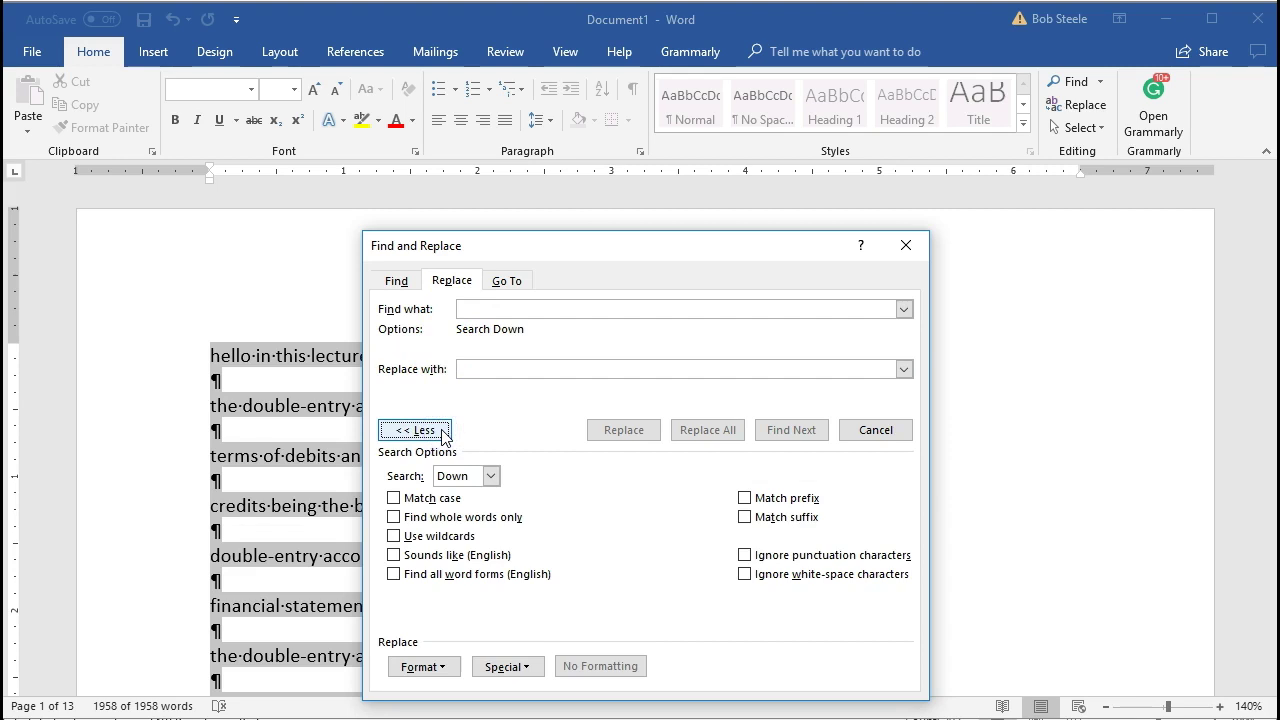
{"action": "left_click", "coordinate": [490, 477]}
{"action": "left_click", "coordinate": [491, 478]}
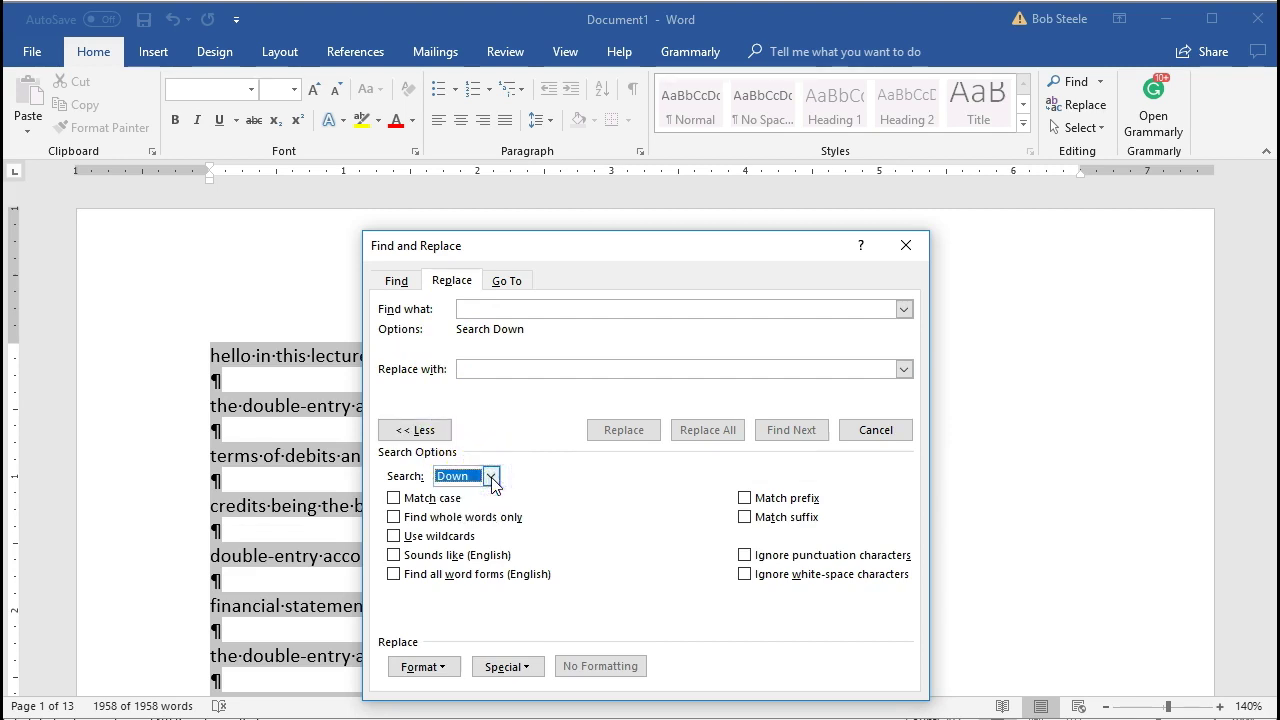
{"action": "left_click", "coordinate": [530, 670]}
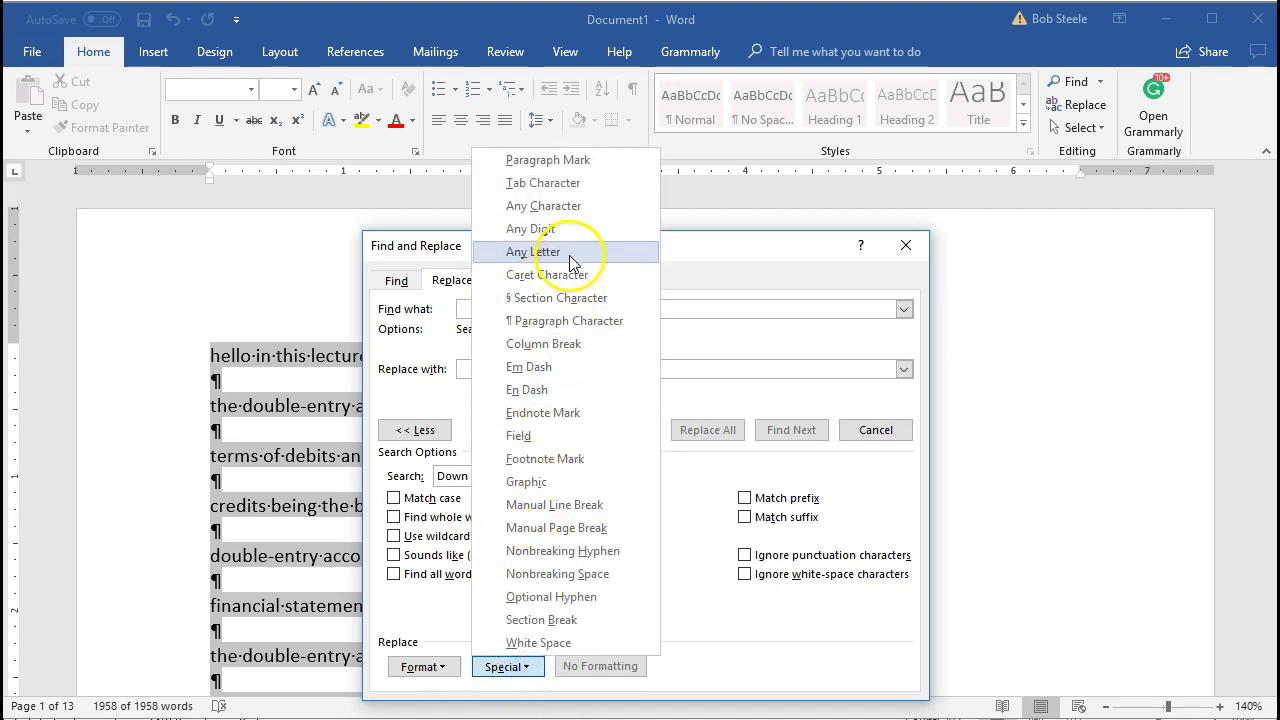
{"action": "left_click", "coordinate": [587, 168]}
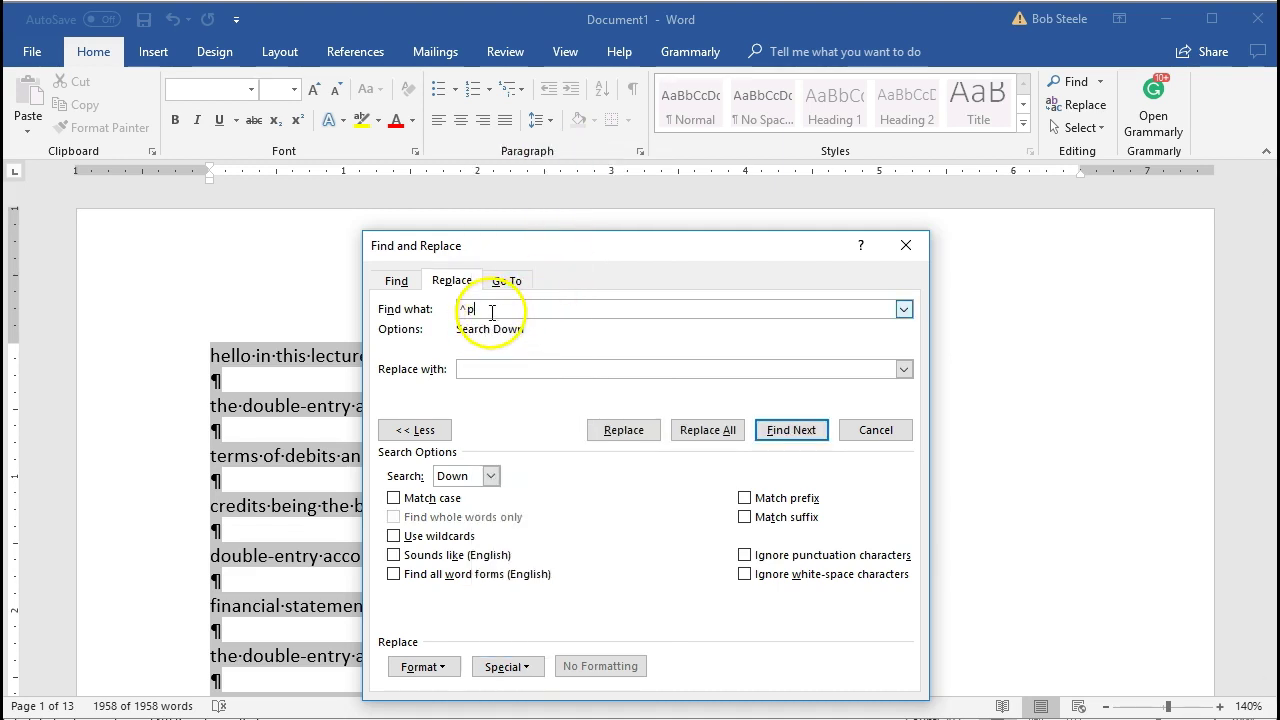
Replace all paragraph marks with a single space, including the rest of the document, and close the dialog.
{"action": "left_click", "coordinate": [495, 369]}
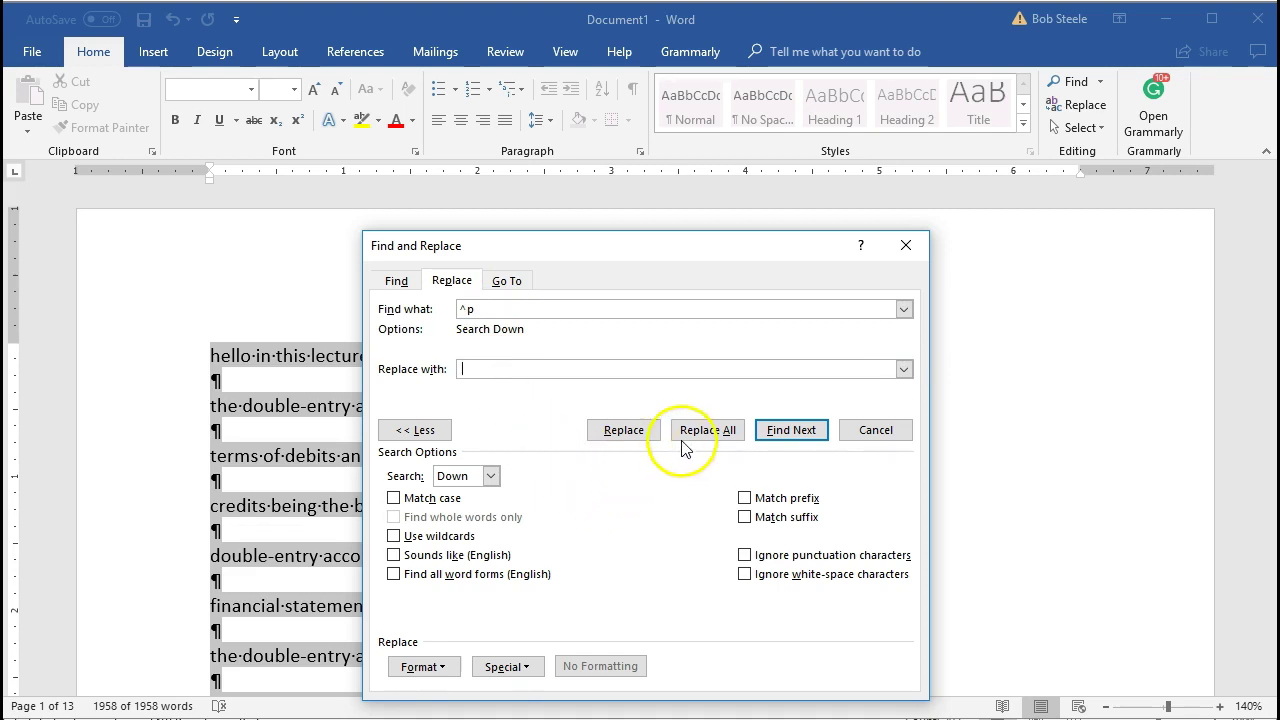
{"action": "left_click", "coordinate": [713, 446]}
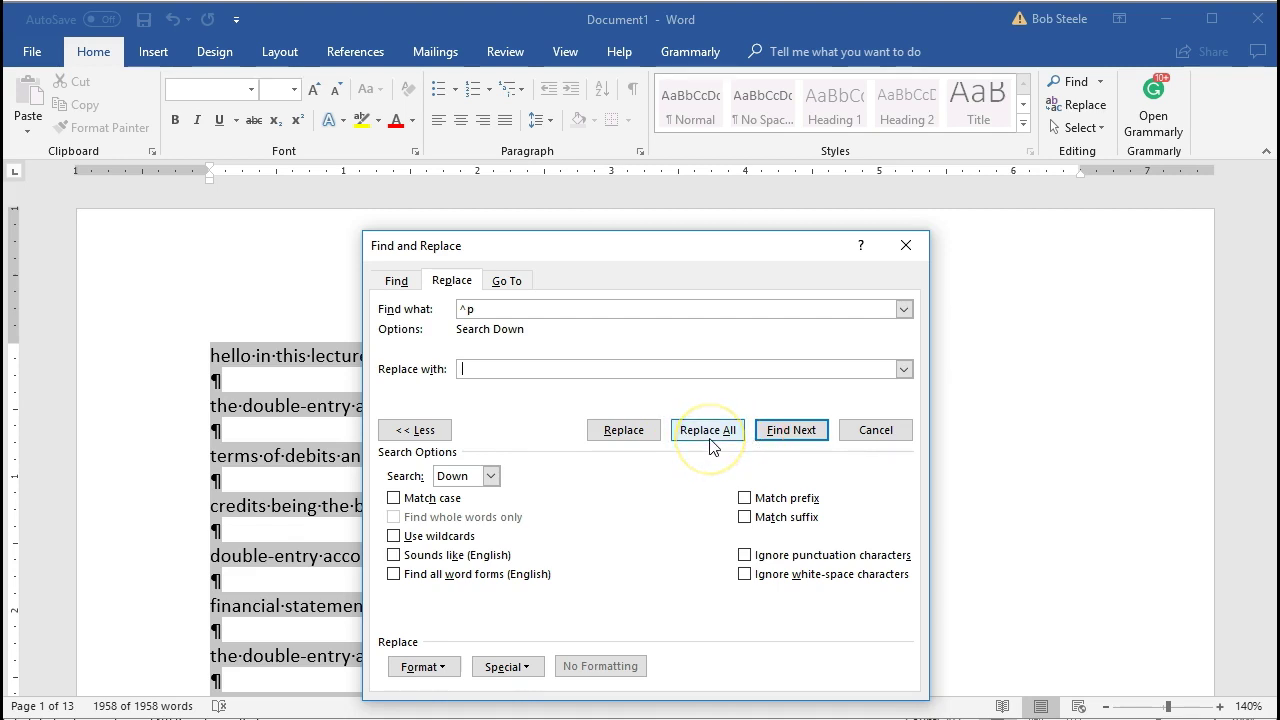
{"action": "left_click", "coordinate": [713, 446]}
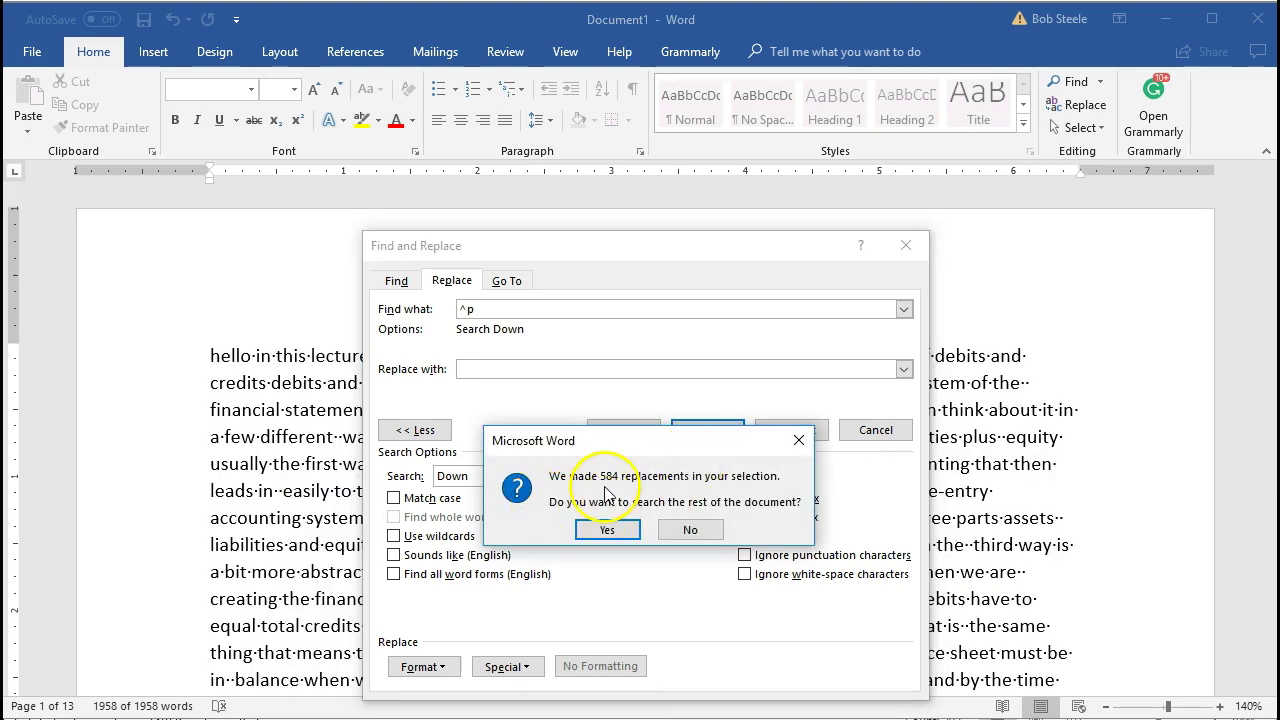
{"action": "left_click", "coordinate": [612, 529]}
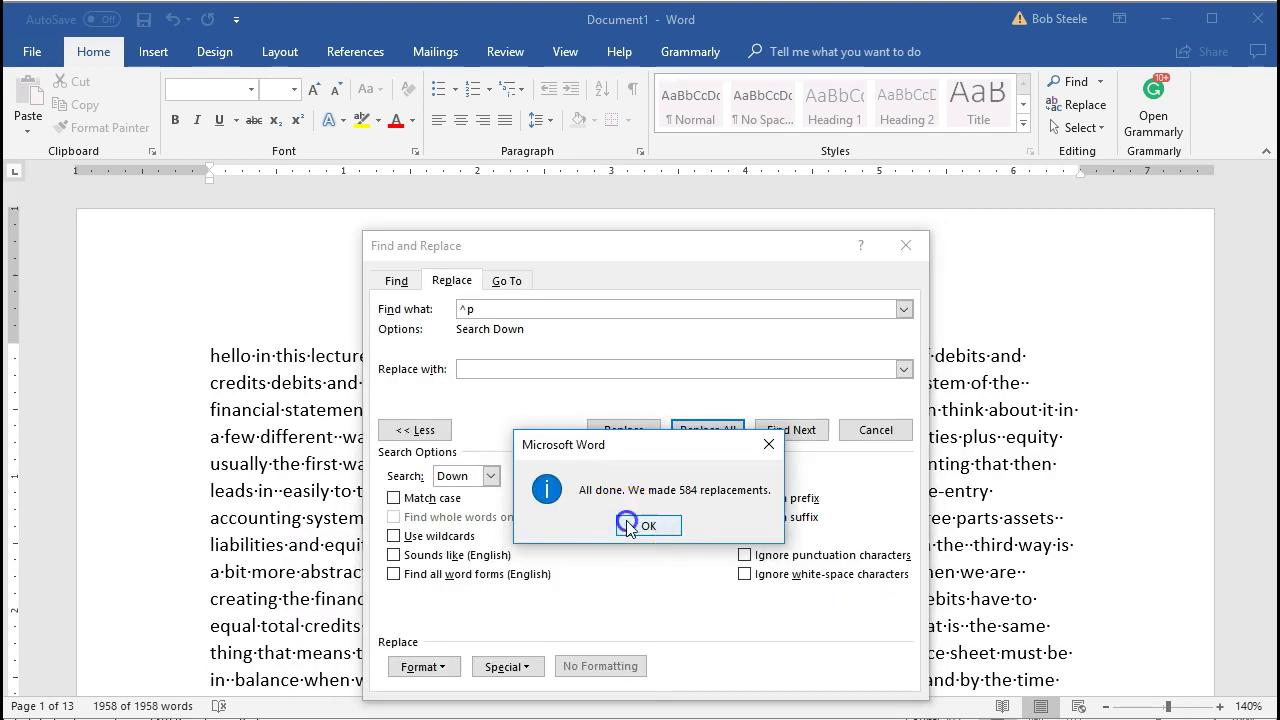
{"action": "left_click", "coordinate": [640, 527]}
{"action": "left_click", "coordinate": [905, 245]}
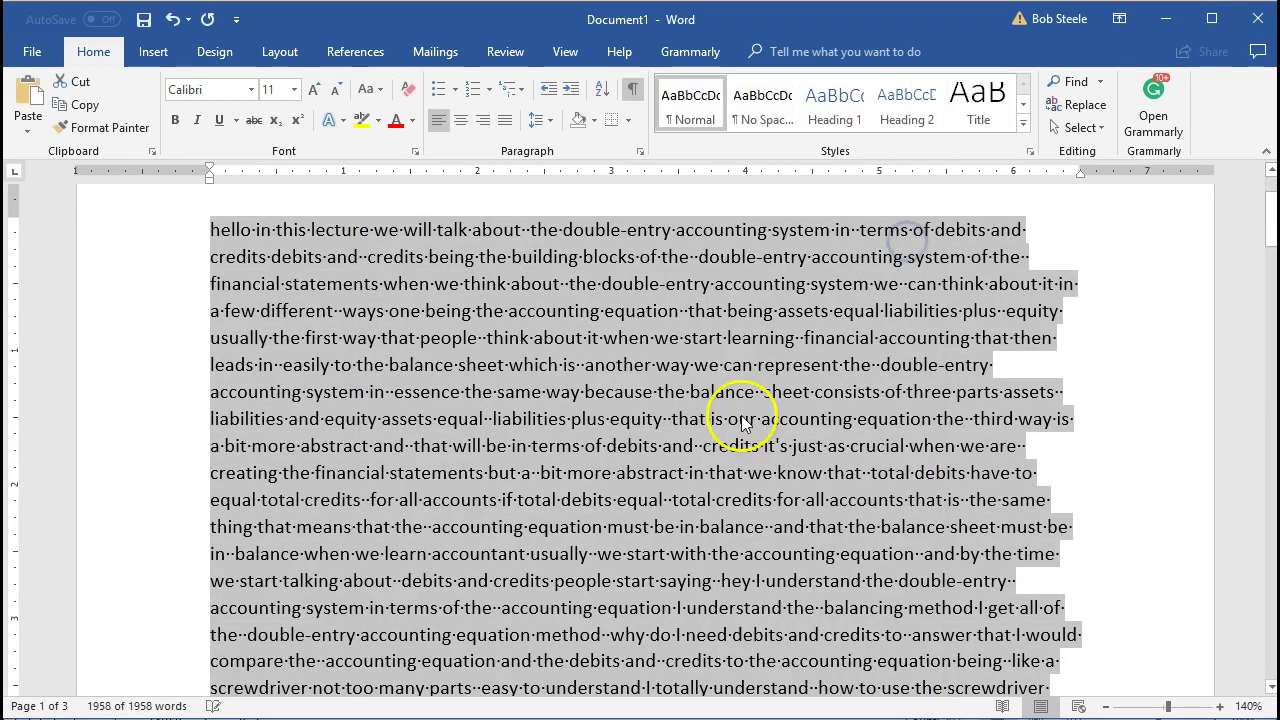
Replace all double spaces in the transcript with single spaces, including the rest of the document, then clear the selection.
{"action": "scroll", "coordinate": [506, 510], "scroll_direction": "up", "scroll_amount": 3}
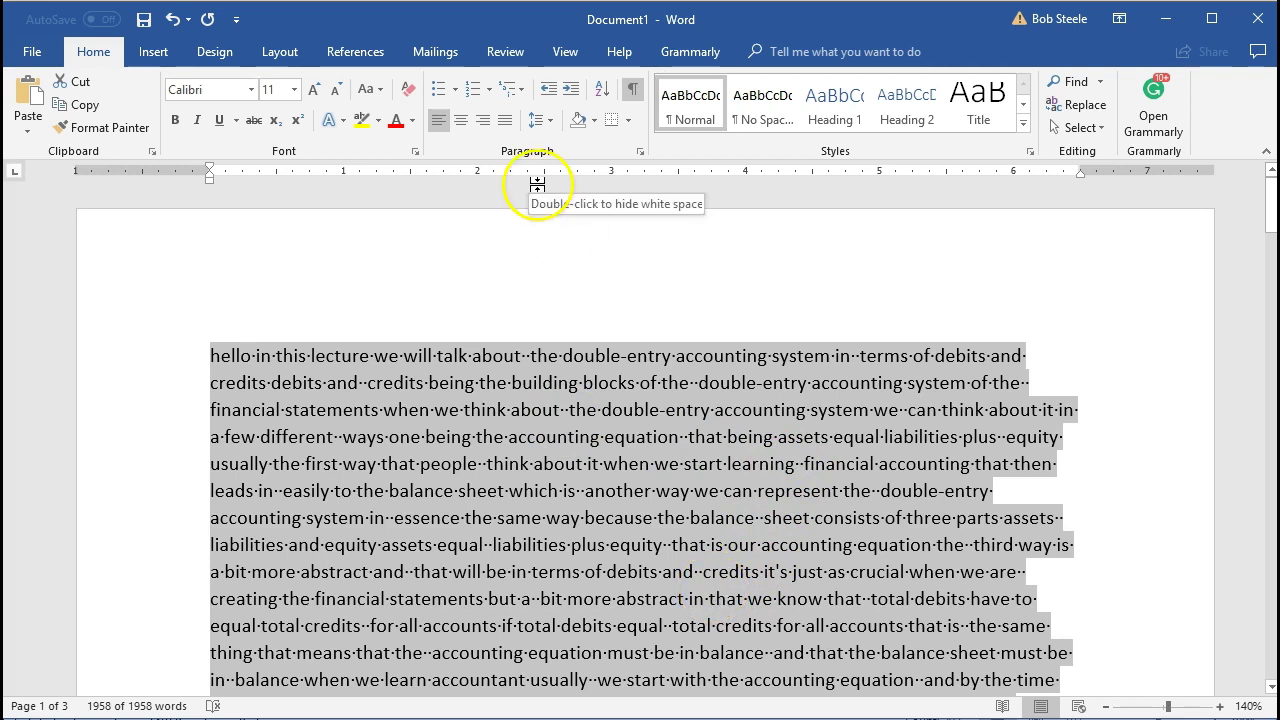
{"action": "left_click", "coordinate": [1101, 82]}
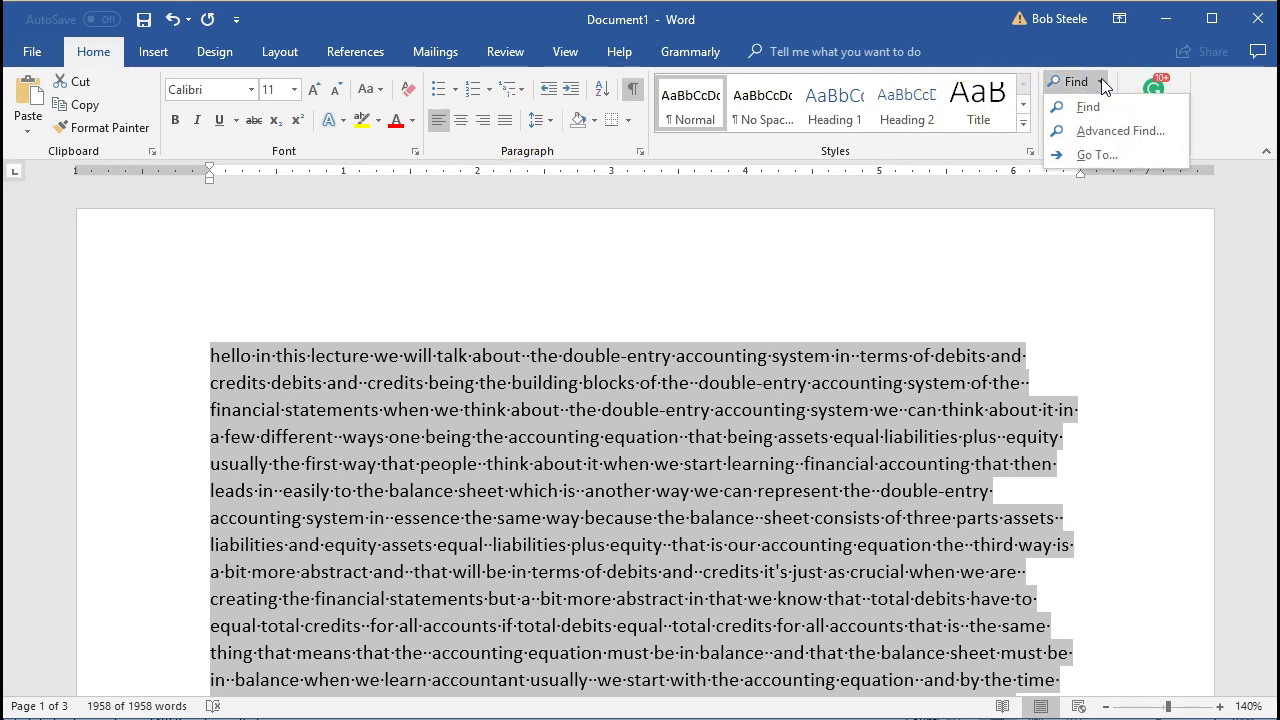
{"action": "left_click", "coordinate": [1101, 130]}
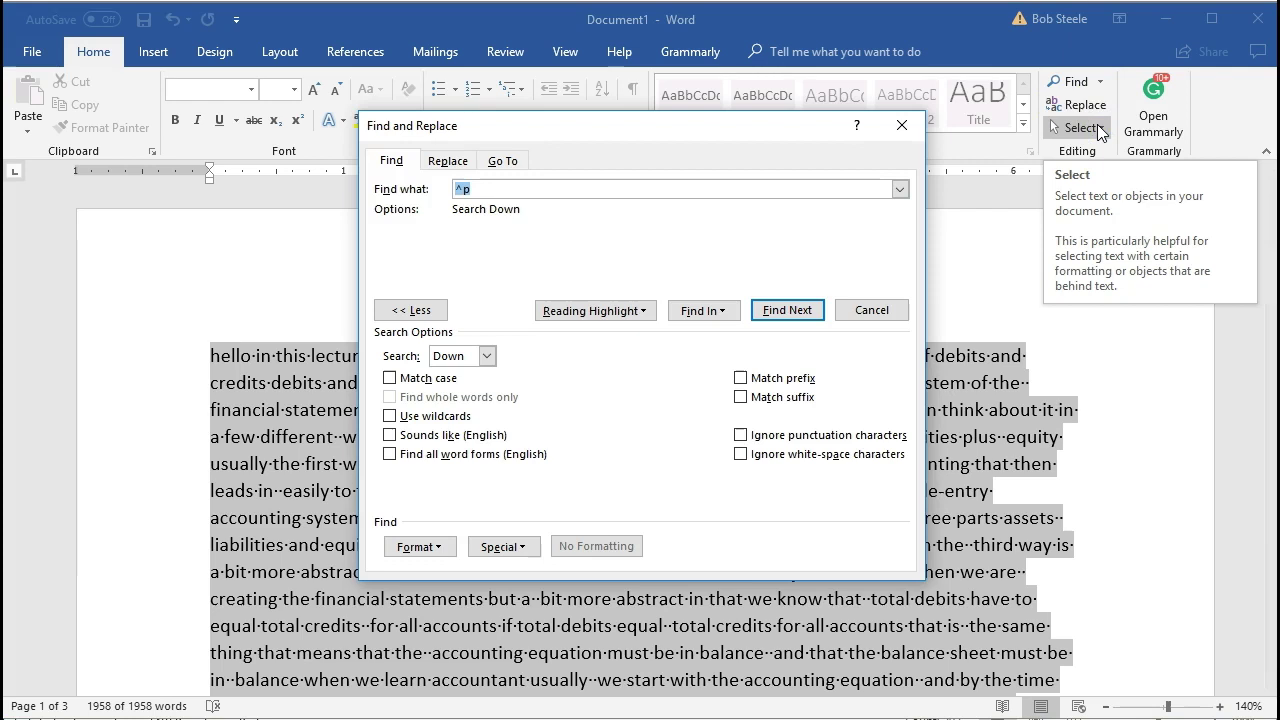
{"action": "left_click", "coordinate": [452, 161]}
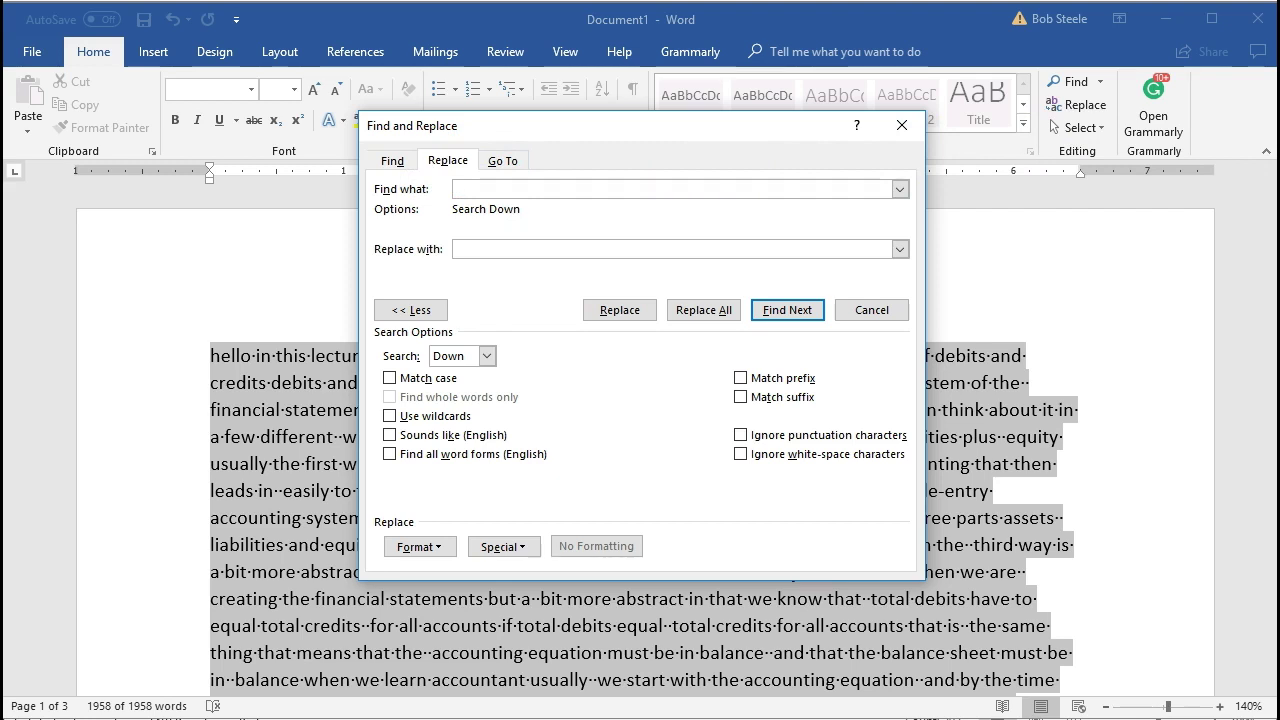
{"action": "left_click", "coordinate": [480, 248]}
{"action": "left_click", "coordinate": [703, 310]}
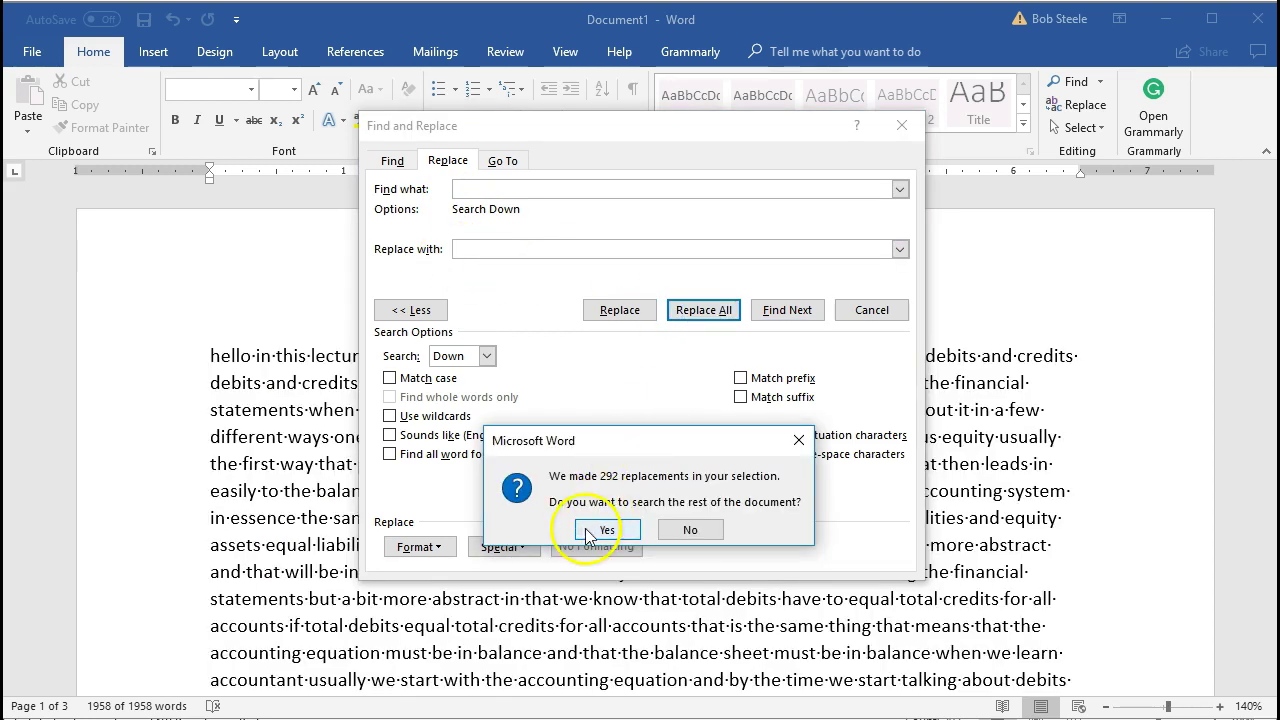
{"action": "left_click", "coordinate": [604, 529]}
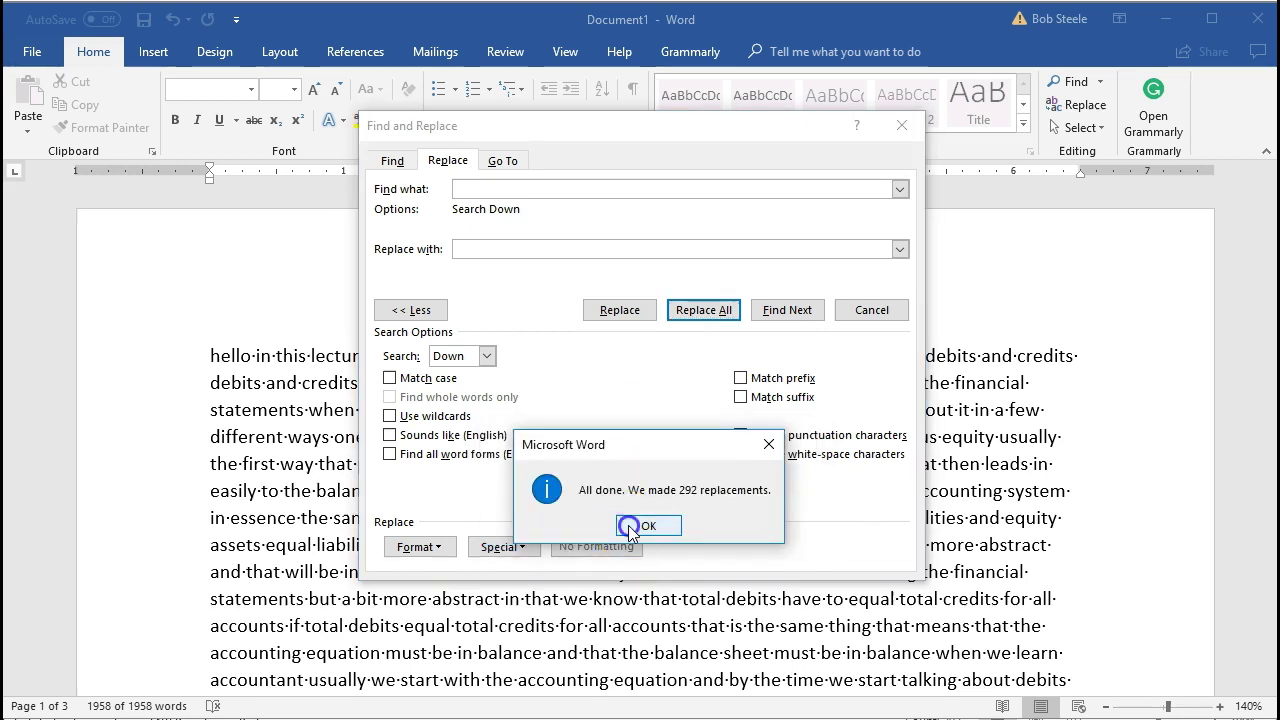
{"action": "left_click", "coordinate": [630, 528]}
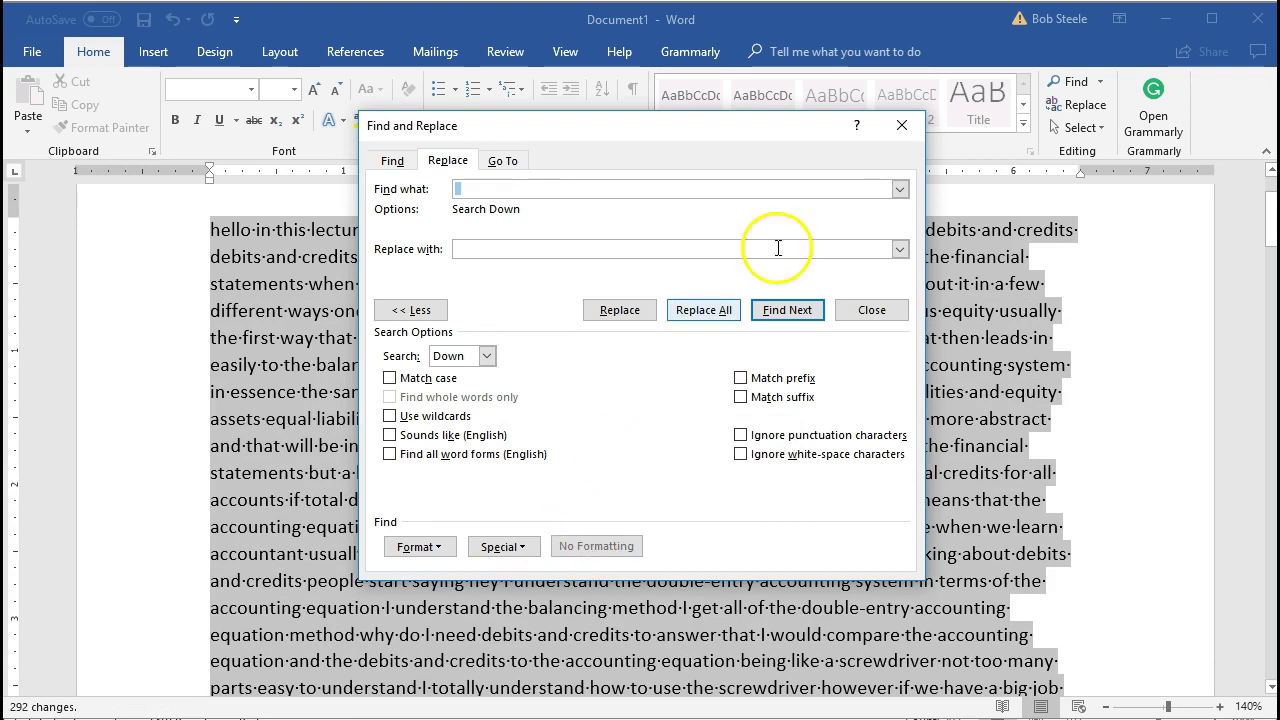
{"action": "left_click", "coordinate": [901, 125]}
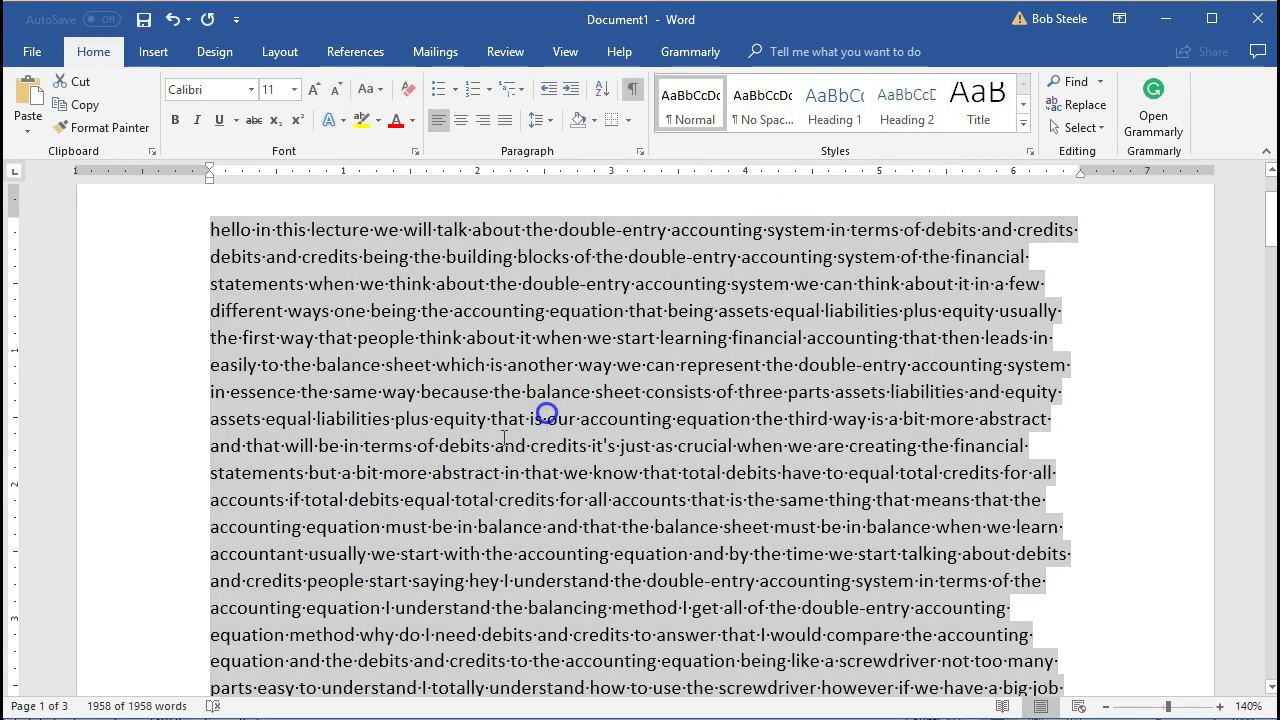
{"action": "left_click", "coordinate": [546, 418]}
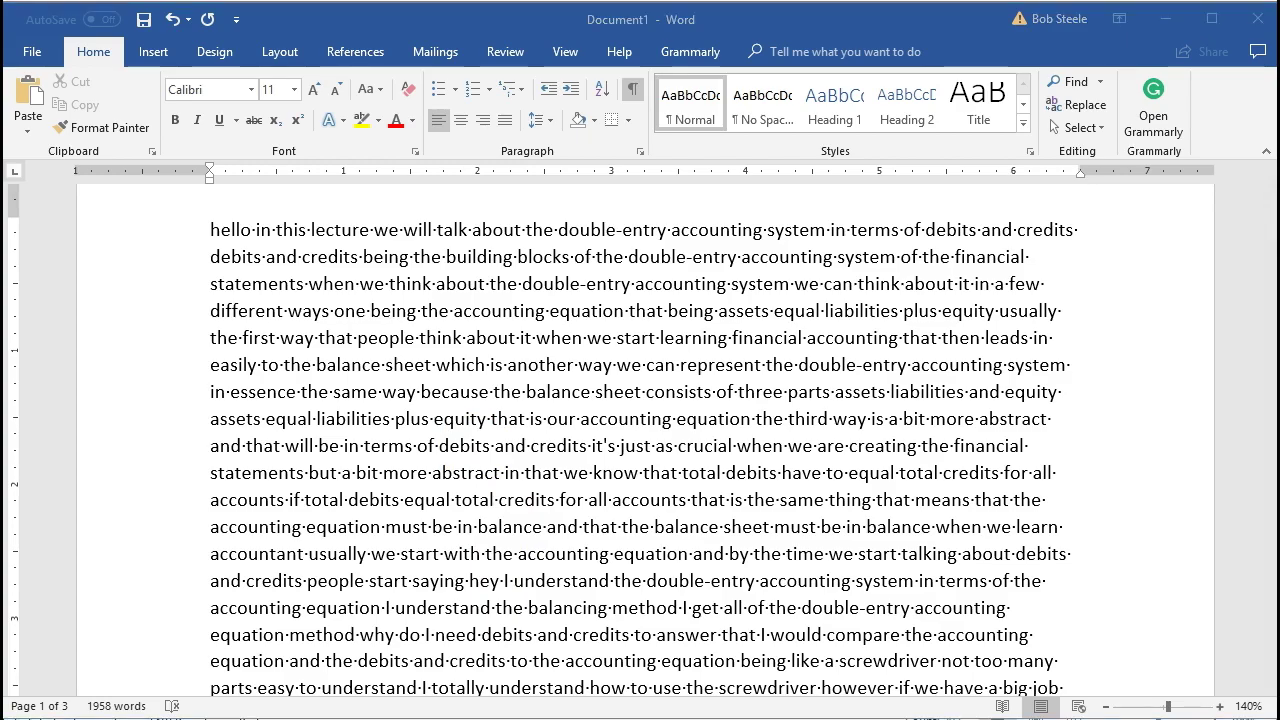
Switch to YouTube, play the first few seconds of the captioned video, and return to the transcript in Word.
{"action": "key", "text": "alt+Tab"}
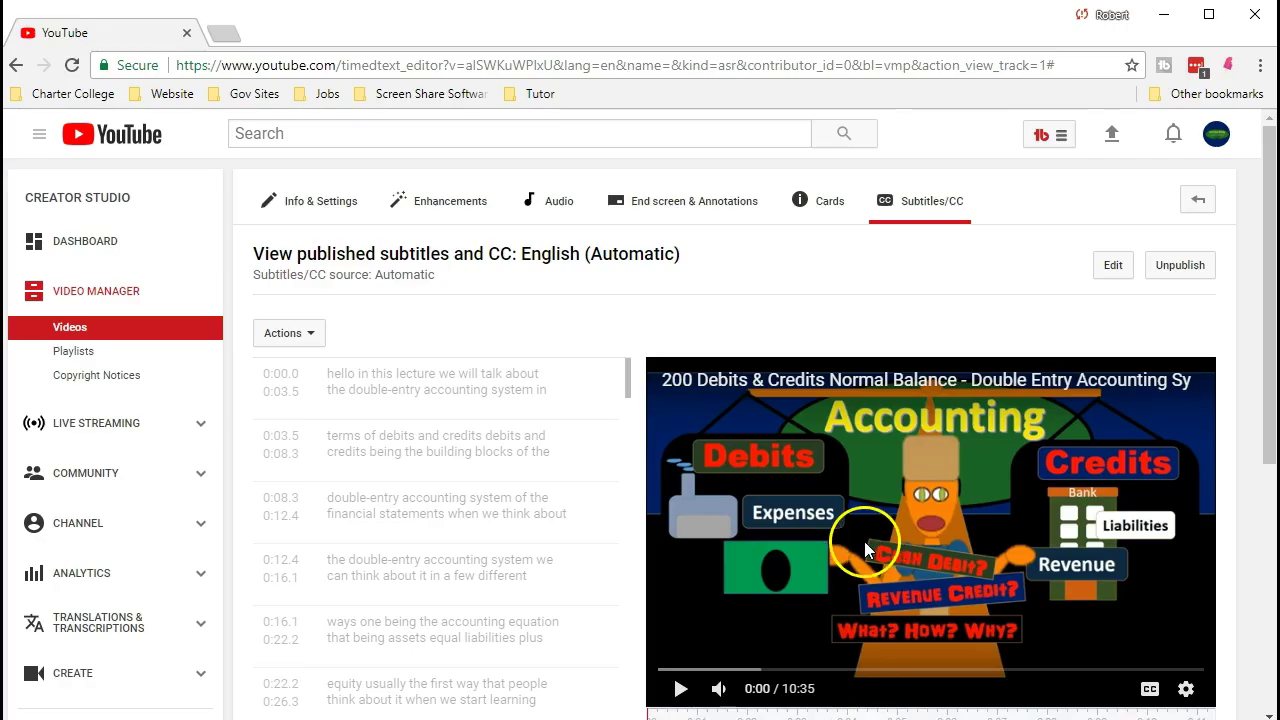
{"action": "scroll", "coordinate": [864, 541], "scroll_direction": "down", "scroll_amount": 1}
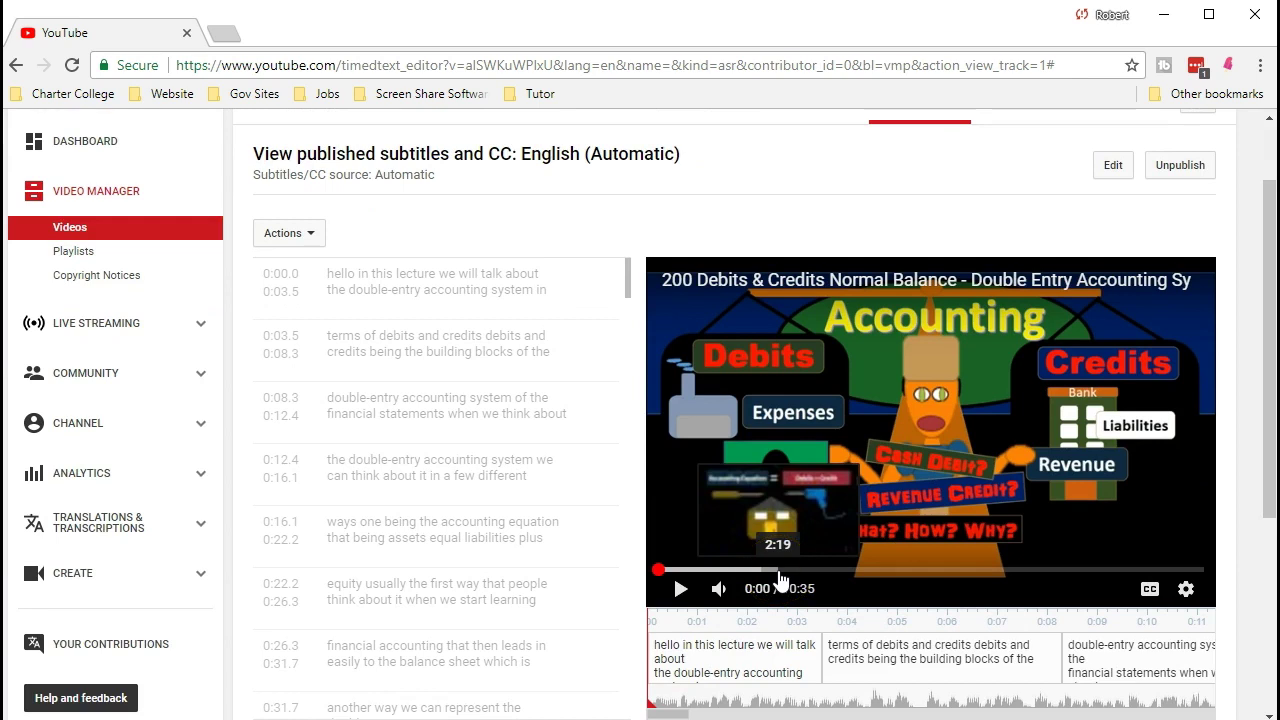
{"action": "left_click", "coordinate": [684, 597]}
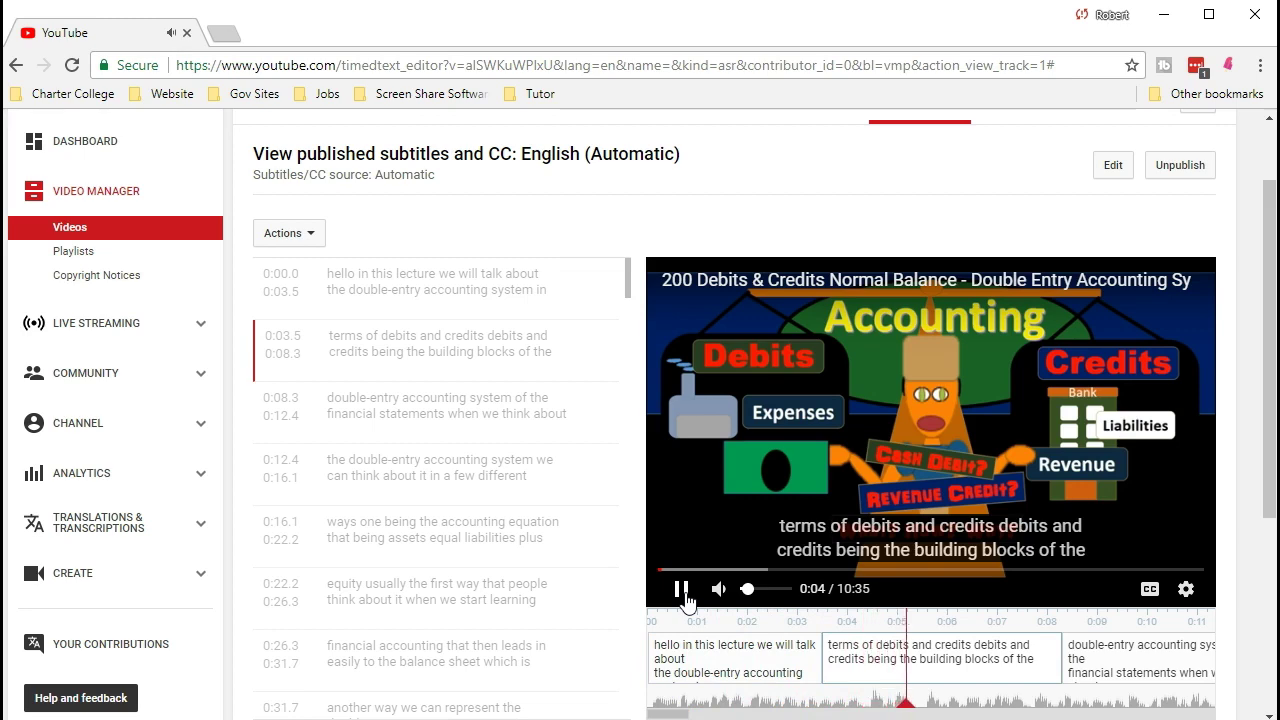
{"action": "left_click", "coordinate": [1164, 14]}
Remove the opening word "hello" and capitalize the next word so the transcript begins with "In this lecture".
{"action": "left_click", "coordinate": [303, 254]}
{"action": "left_click", "coordinate": [209, 229]}
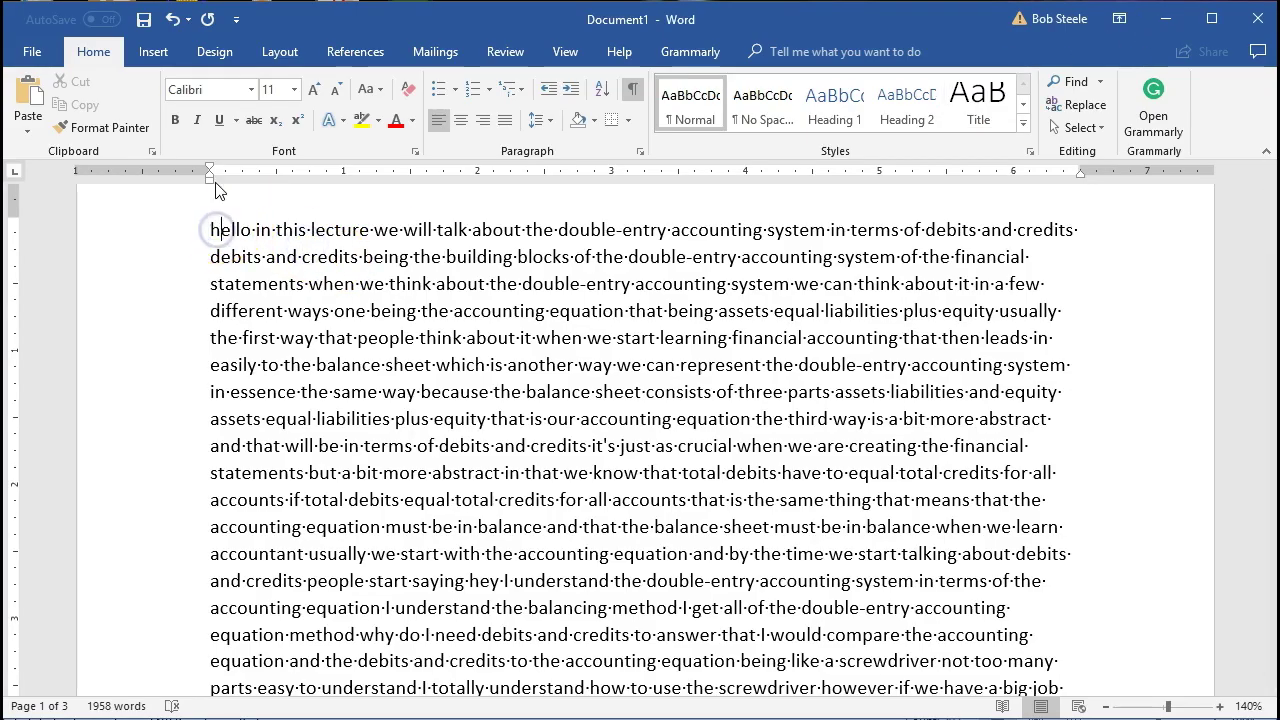
{"action": "key", "text": "Delete"}
{"action": "key", "text": "Delete"}
{"action": "key", "text": "Delete"}
{"action": "key", "text": "Delete"}
{"action": "key", "text": "Delete"}
{"action": "key", "text": "Delete"}
{"action": "key", "text": "Delete"}
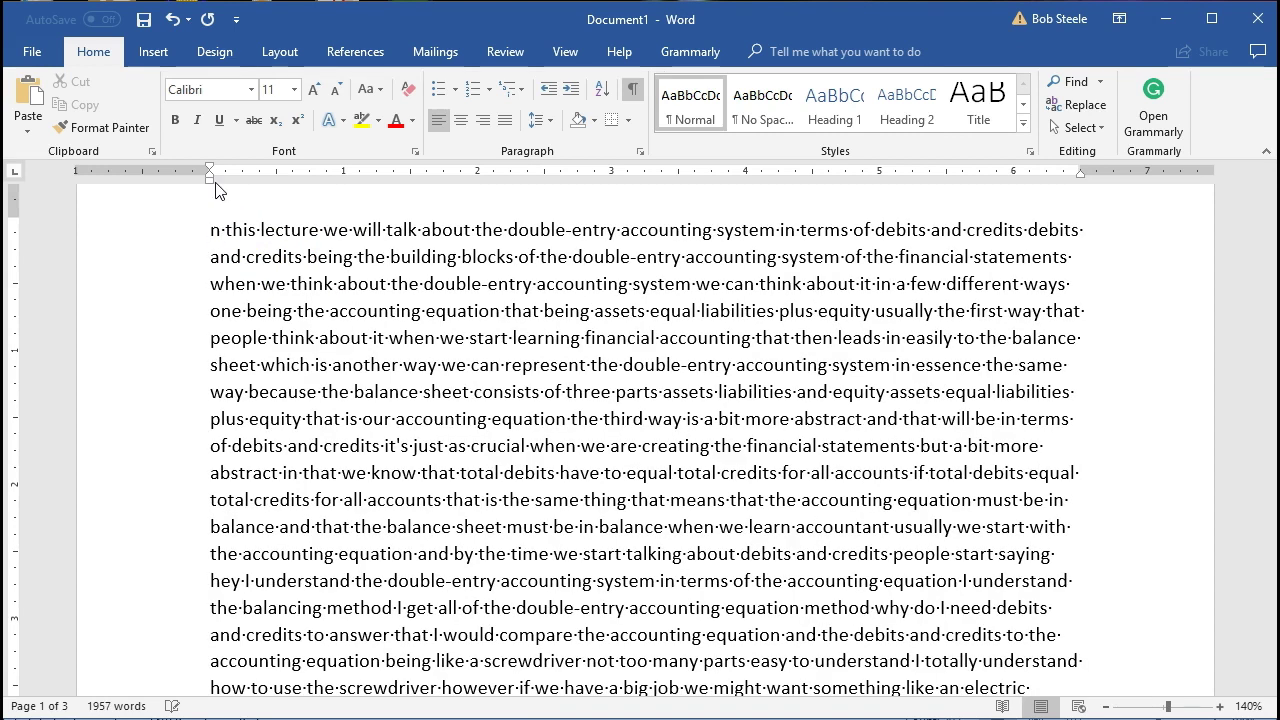
{"action": "type", "text": "I"}
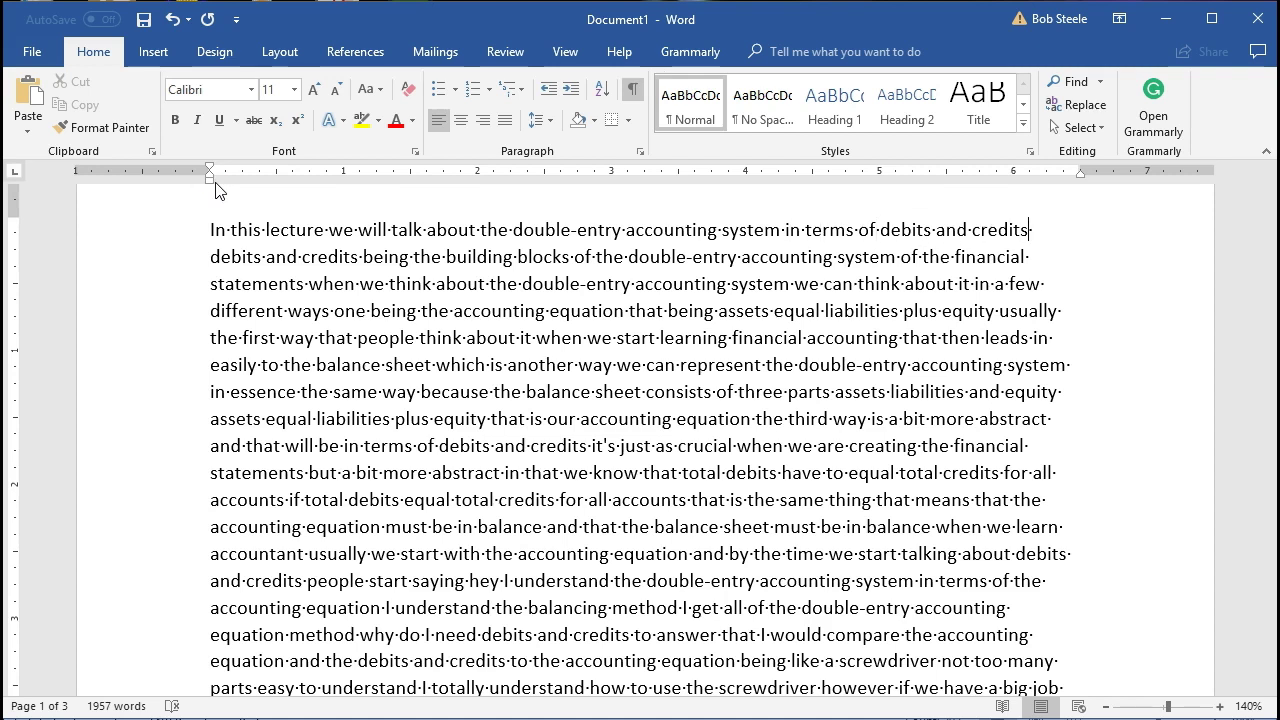
End the first sentence after "debits and credits" with a period and start the following text, without a leading space, after a blank line.
{"action": "key", "text": "Return"}
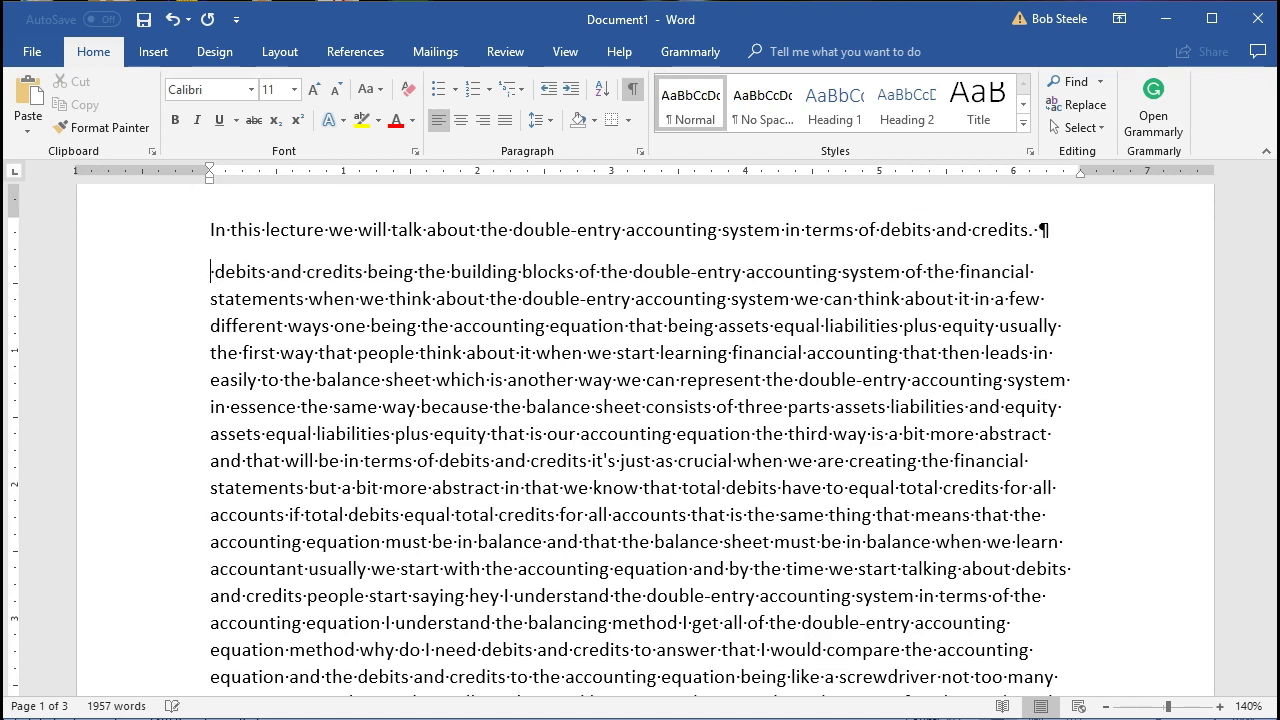
{"action": "key", "text": "Return"}
{"action": "key", "text": "Delete"}
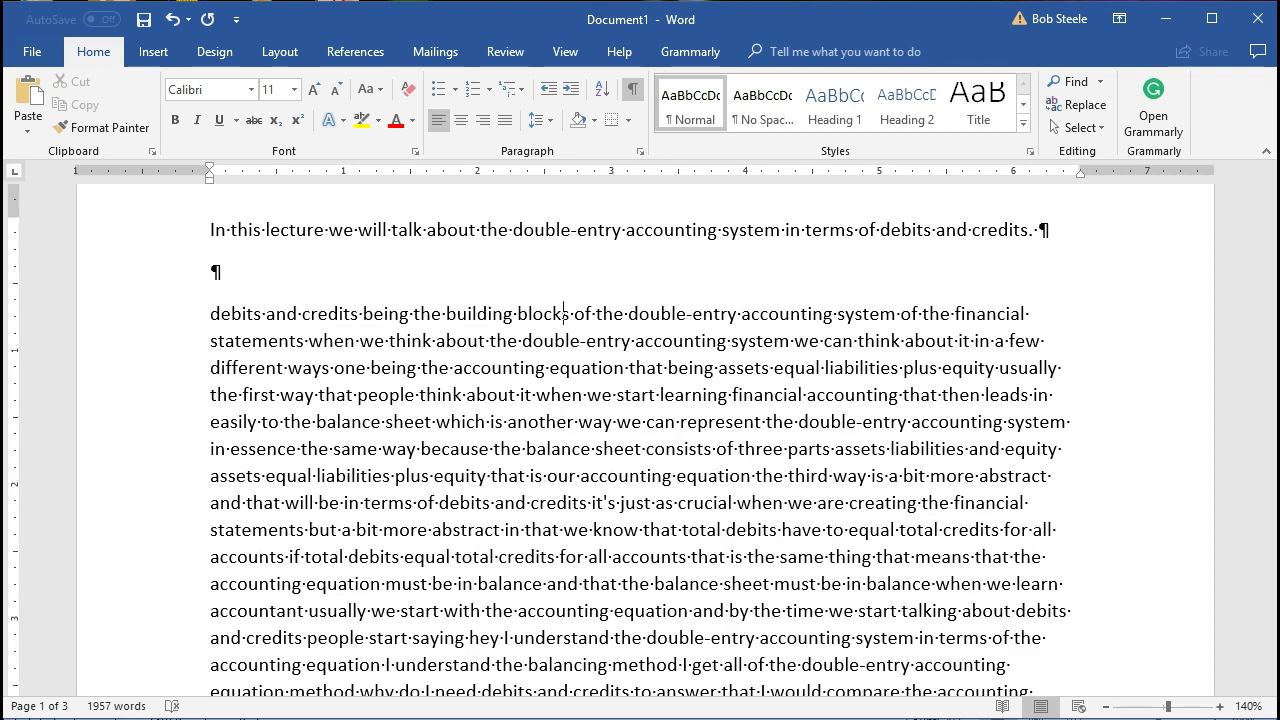
Break the transcript before "system we can think about it", leaving a blank line, and hide the formatting marks.
{"action": "key", "text": "Return"}
{"action": "key", "text": "Return"}
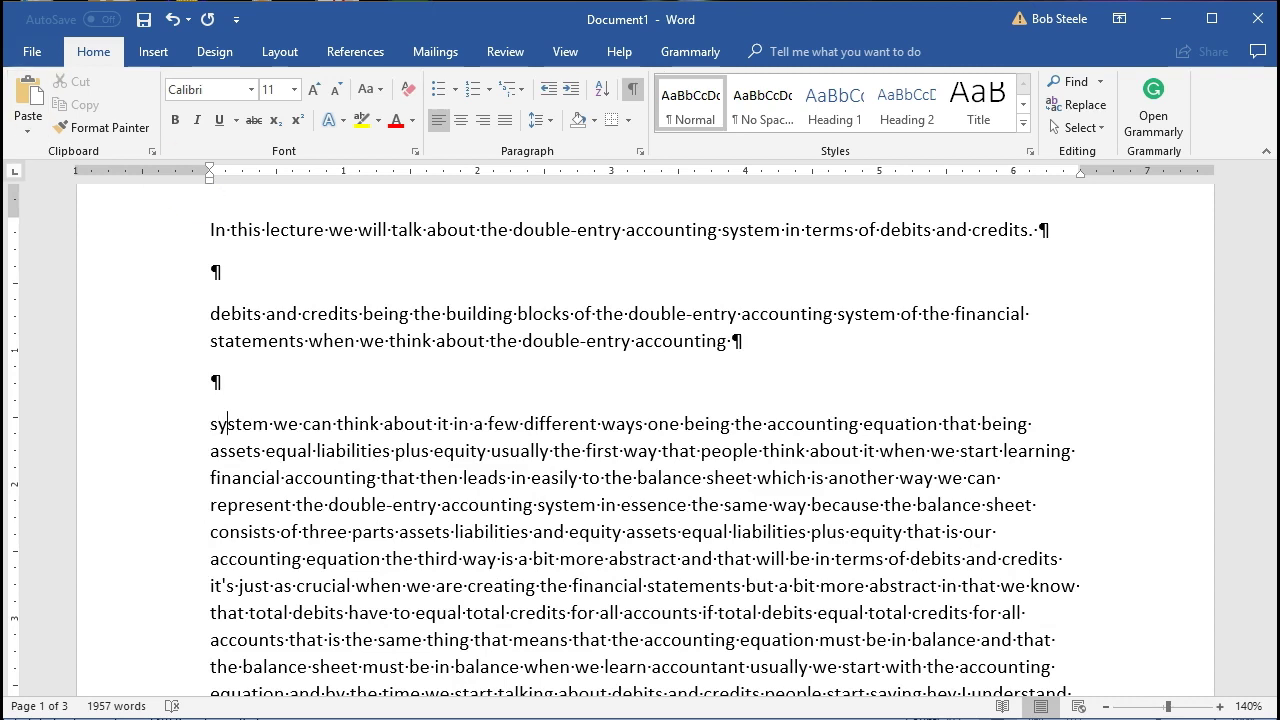
{"action": "left_click", "coordinate": [633, 89]}
{"action": "left_click", "coordinate": [629, 389]}
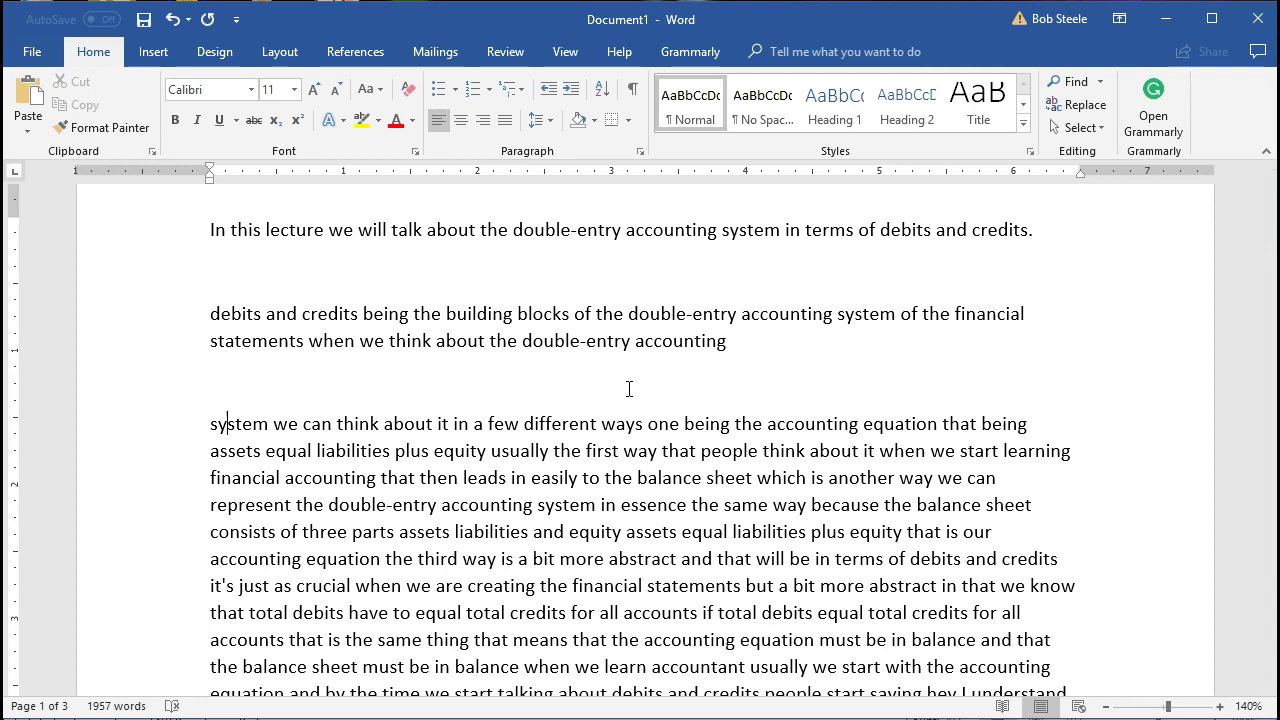
Break the transcript before "equity assets equal liabilities" and add extra blank lines there as room for a picture.
{"action": "left_click", "coordinate": [569, 535]}
{"action": "key", "text": "Return"}
{"action": "key", "text": "Return"}
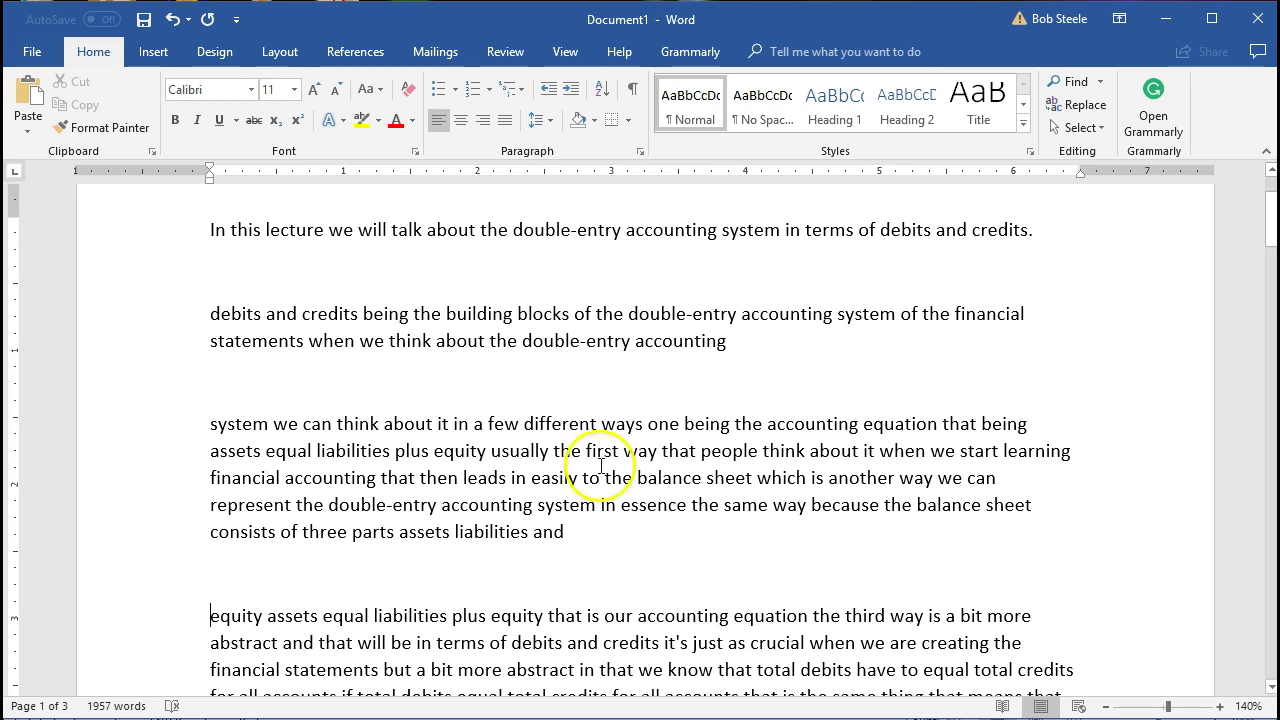
{"action": "left_click", "coordinate": [322, 550]}
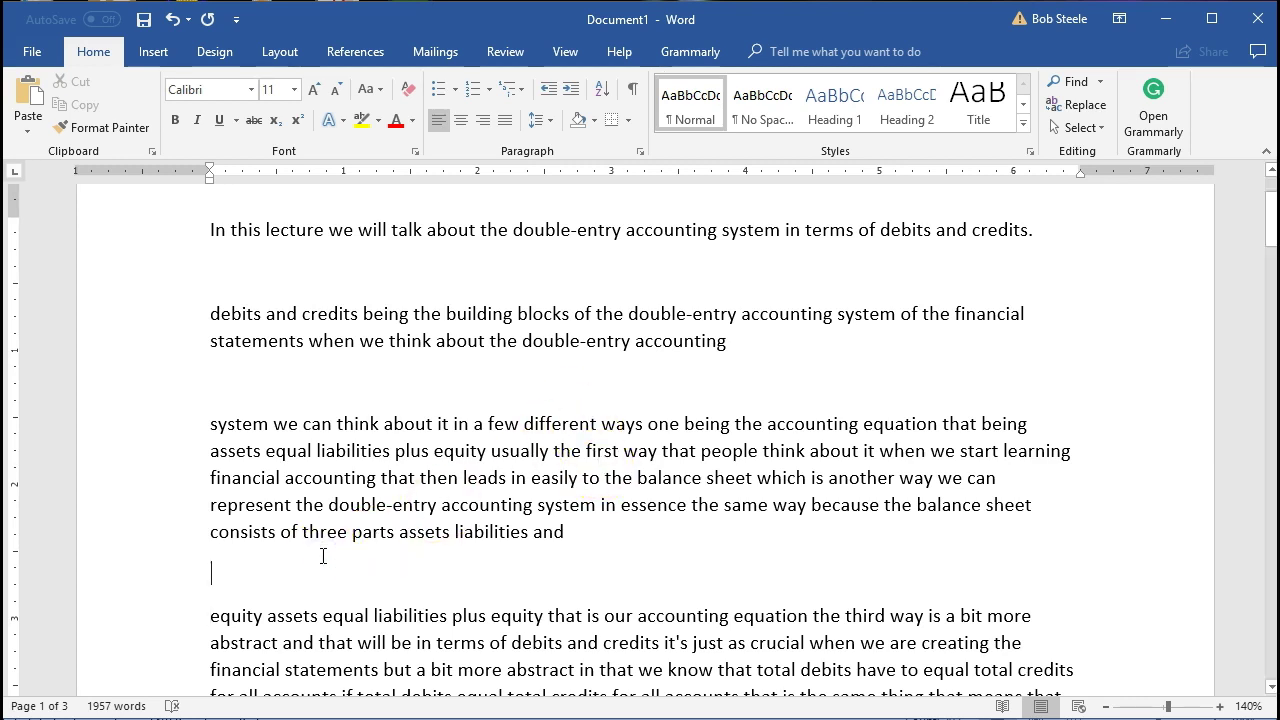
{"action": "key", "text": "Return"}
{"action": "key", "text": "Return"}
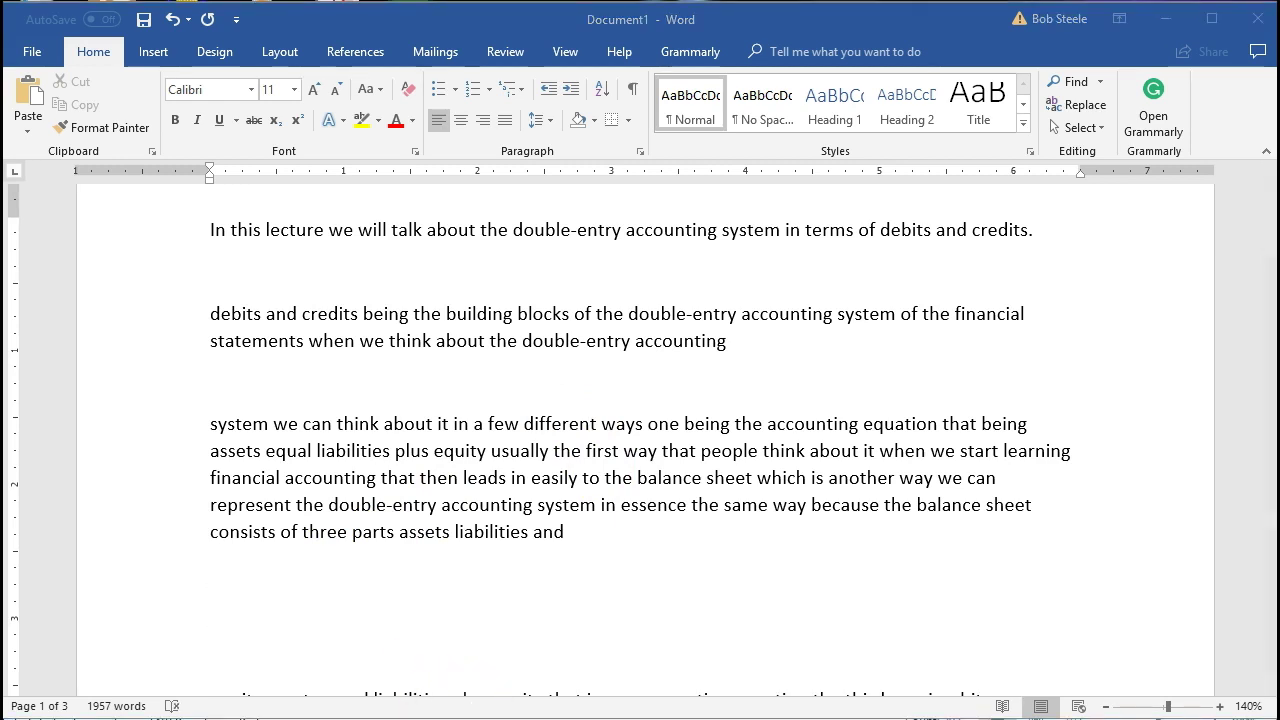
Reposition the YouTube browser window so the paused video is fully visible on screen, then return to Word.
{"action": "key", "text": "alt+Tab"}
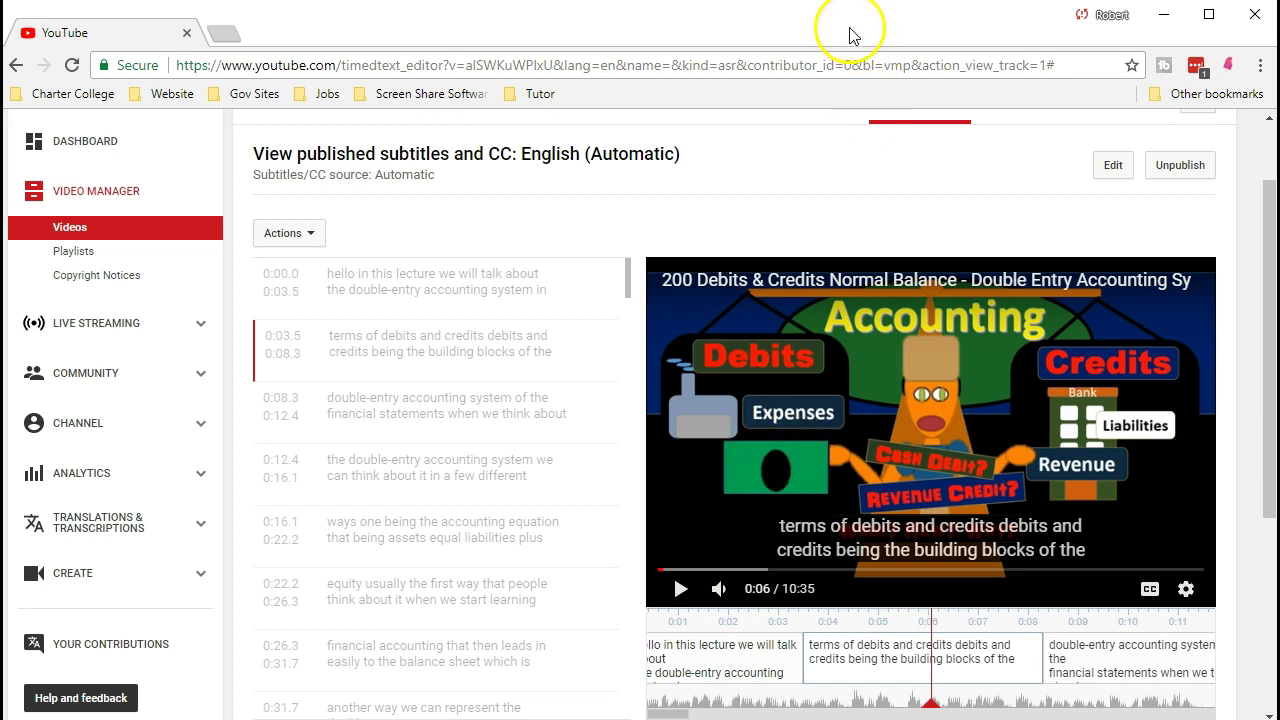
{"action": "left_click_drag", "start_coordinate": [849, 29], "coordinate": [1279, 120]}
{"action": "key", "text": "alt+Tab"}
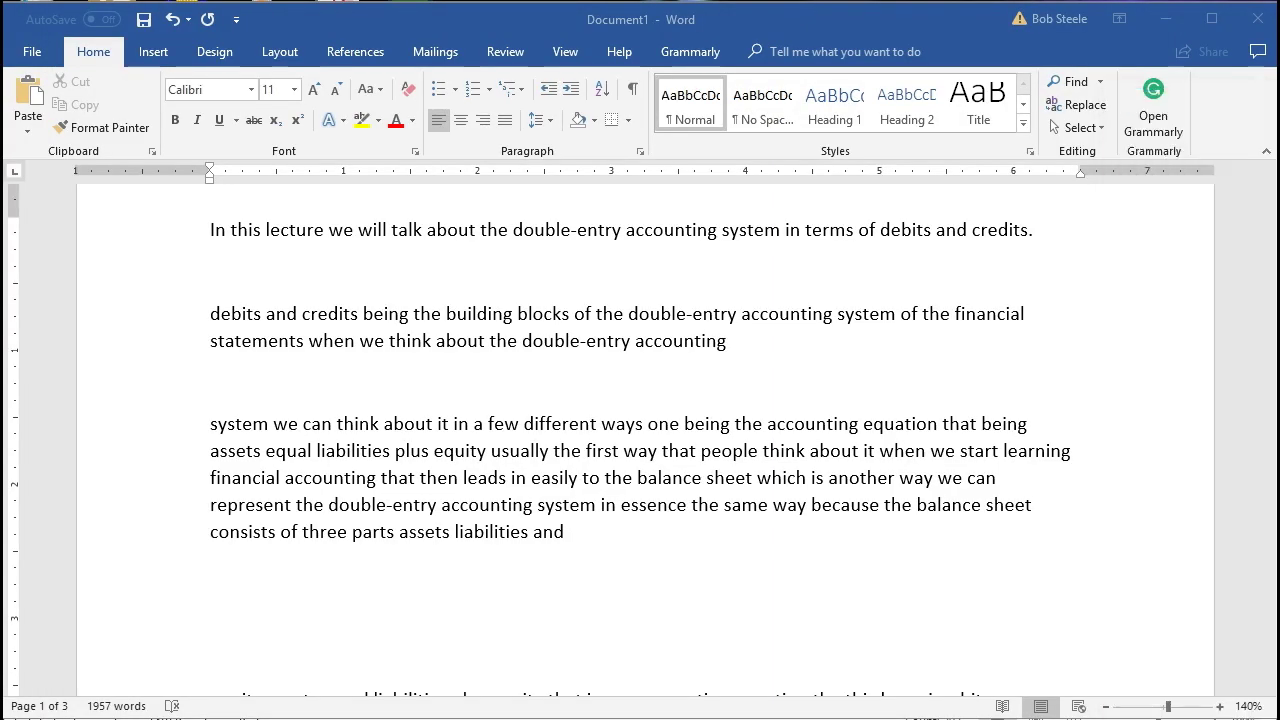
{"action": "key", "text": "alt+Tab"}
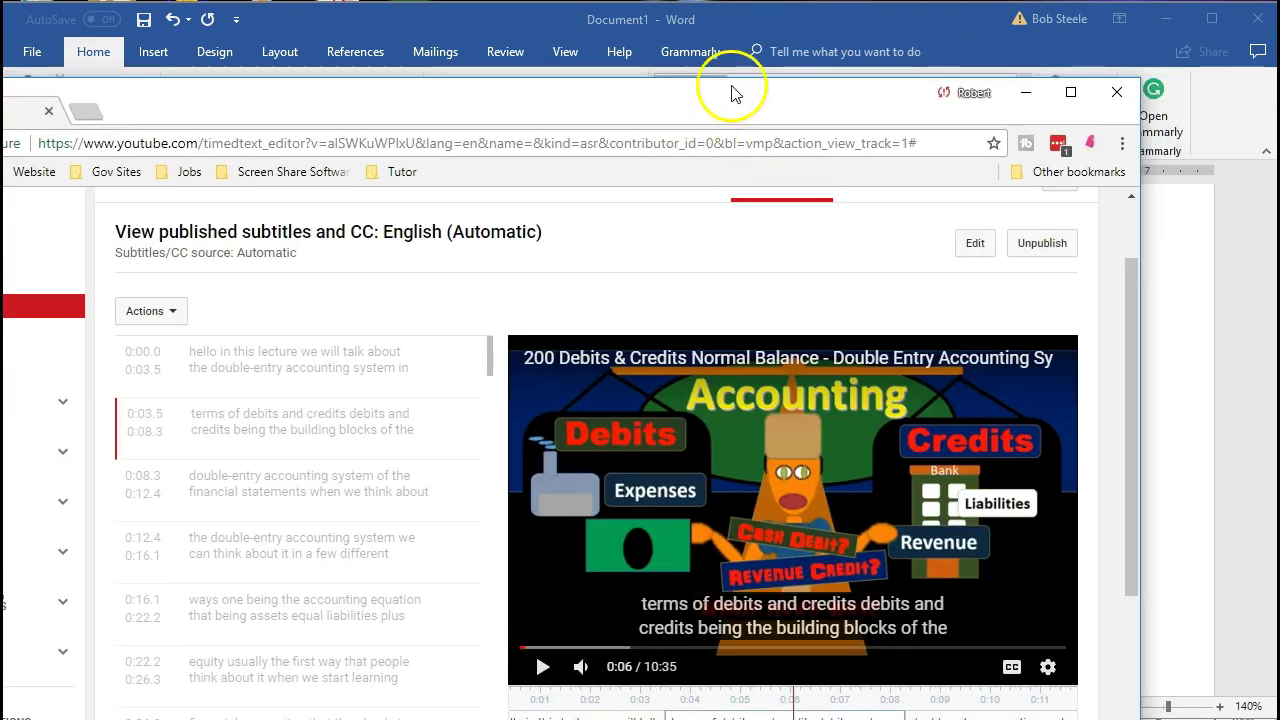
{"action": "left_click_drag", "start_coordinate": [737, 86], "coordinate": [800, 50]}
{"action": "key", "text": "alt+Tab"}
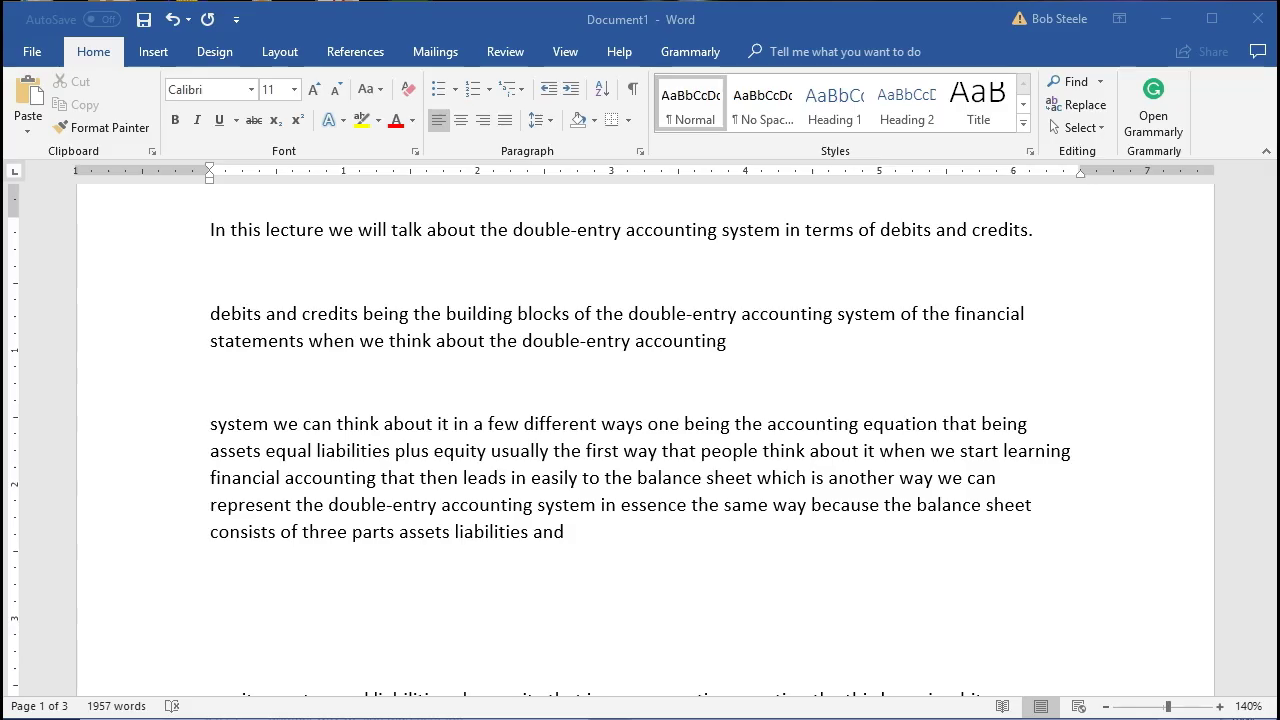
Insert a screen clipping of the video's accounting image, about 5.67 by 2.26 inches, in the blank space below "assets liabilities and".
{"action": "left_click", "coordinate": [155, 53]}
{"action": "left_click", "coordinate": [430, 105]}
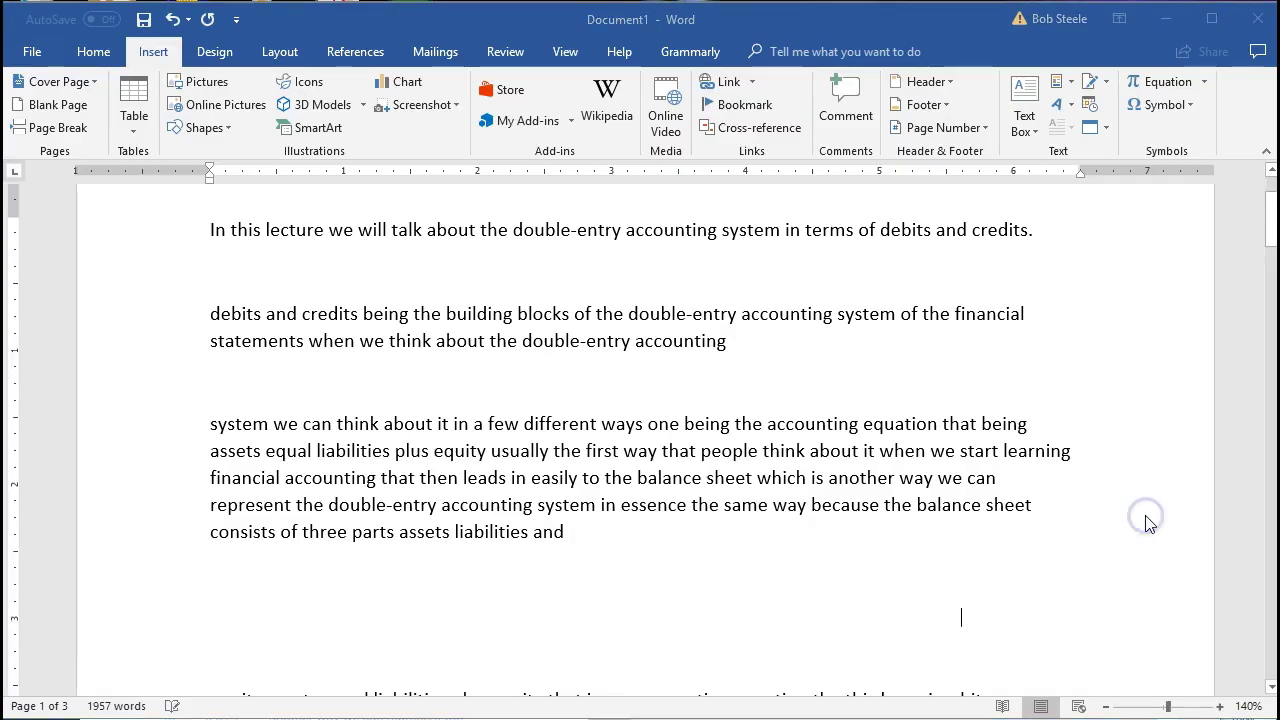
{"action": "key", "text": "ctrl+v"}
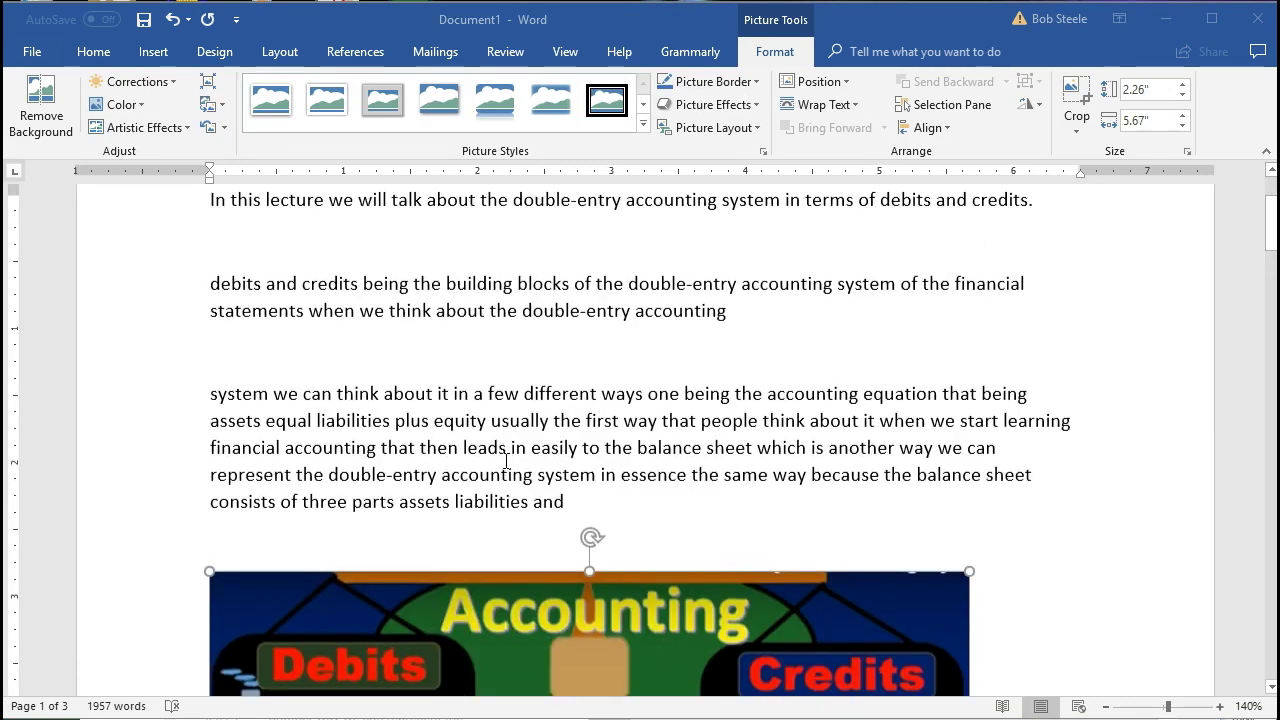
{"action": "scroll", "coordinate": [504, 460], "scroll_direction": "up", "scroll_amount": 5}
{"action": "scroll", "coordinate": [506, 462], "scroll_direction": "down", "scroll_amount": 3}
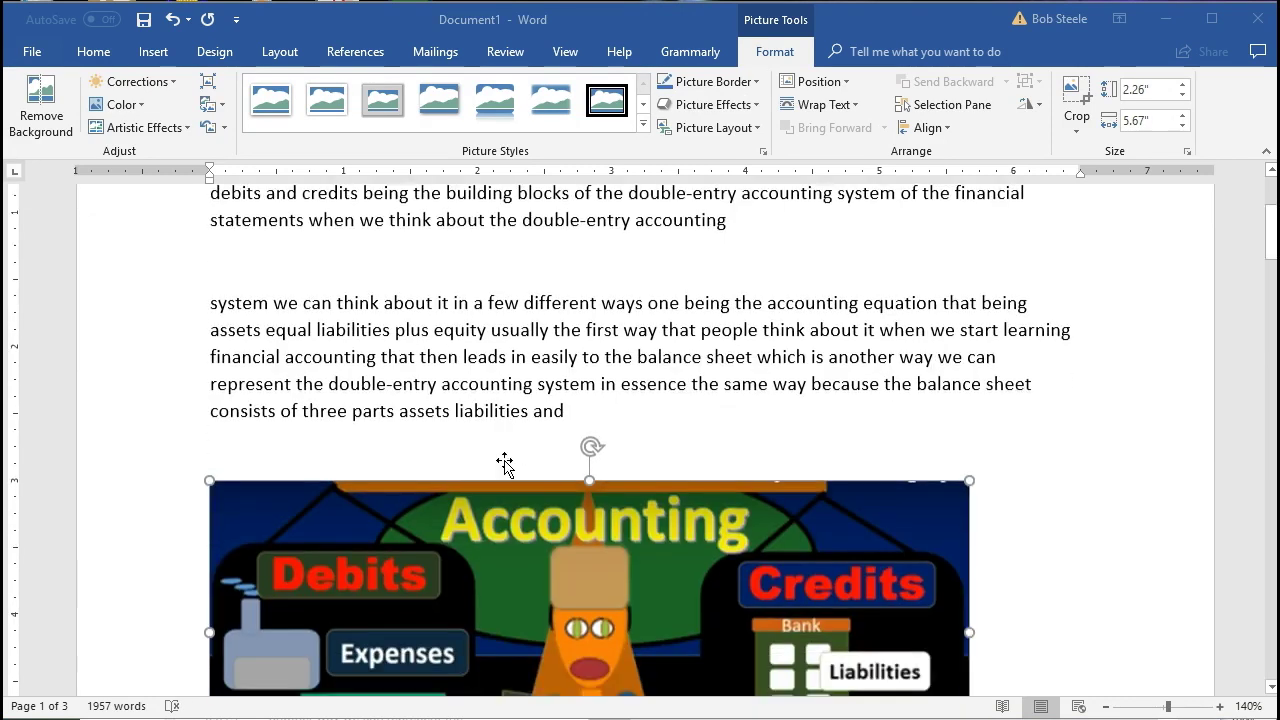
{"action": "scroll", "coordinate": [490, 515], "scroll_direction": "down", "scroll_amount": 2}
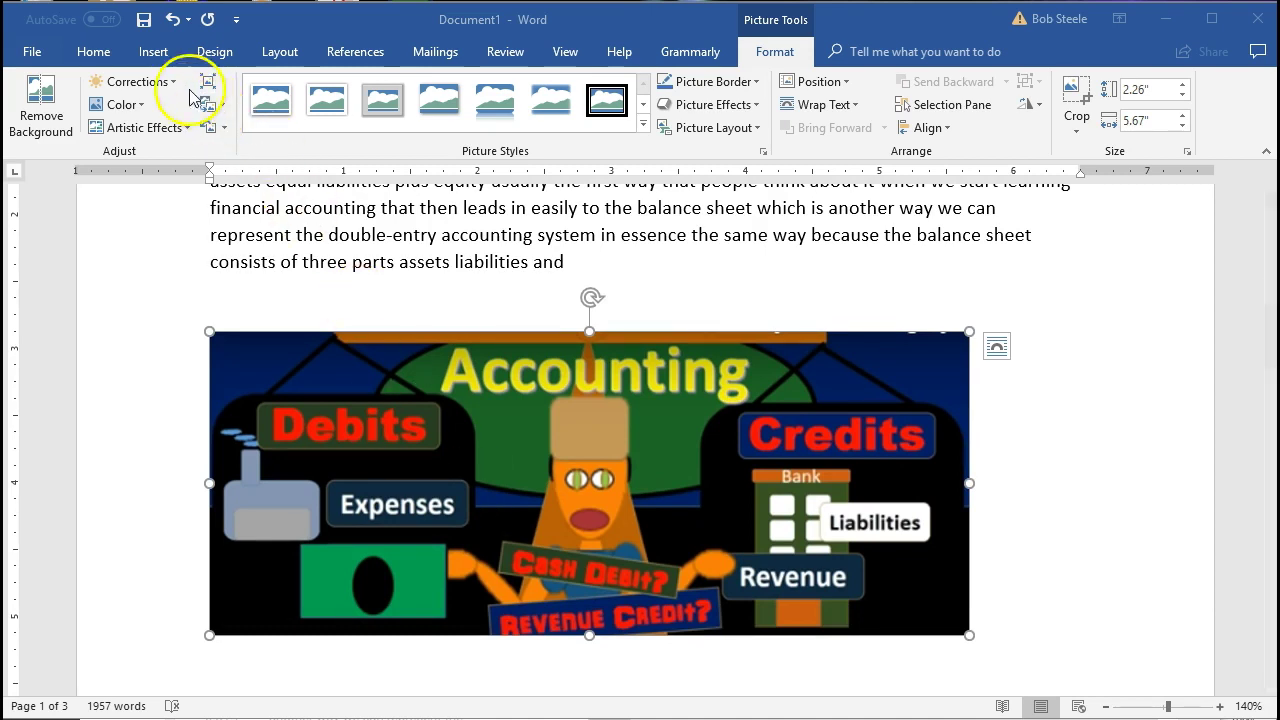
Replace the selected picture with a screen clipping of the video's Debits and Expenses area, about 1.97 inches wide and 1.93 inches high.
{"action": "left_click", "coordinate": [153, 52]}
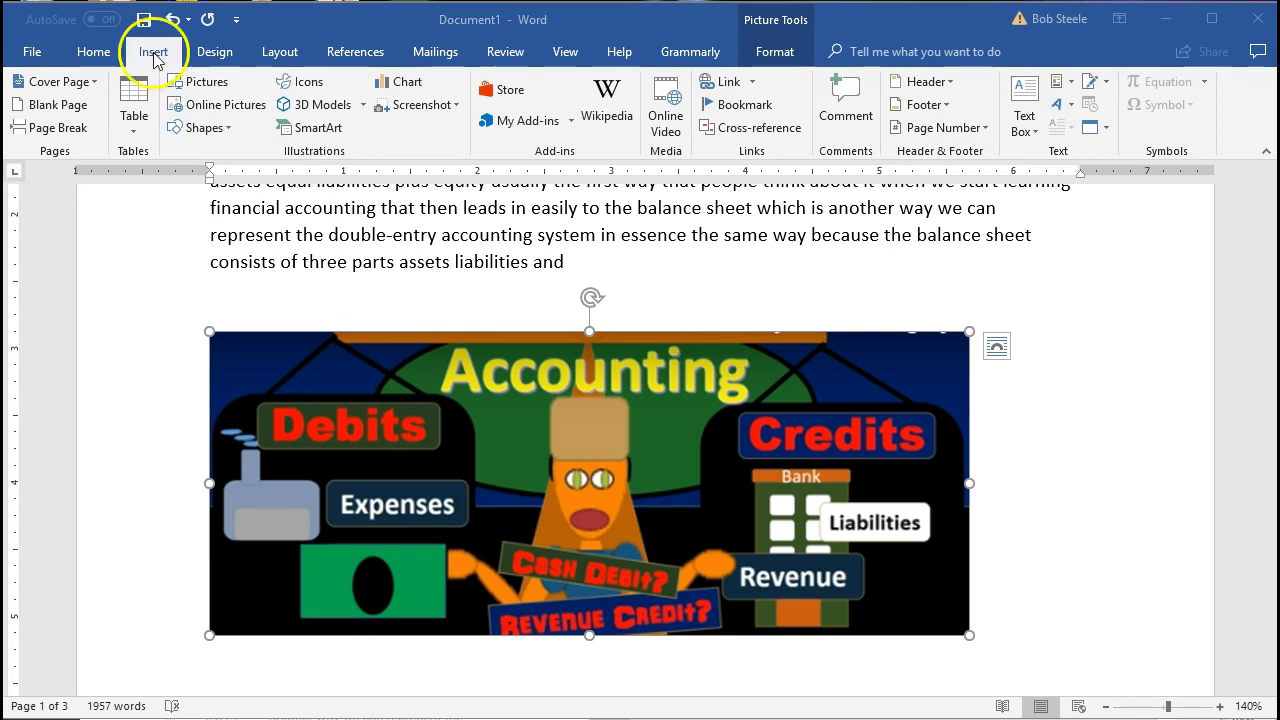
{"action": "left_click", "coordinate": [421, 104]}
{"action": "left_click", "coordinate": [451, 71]}
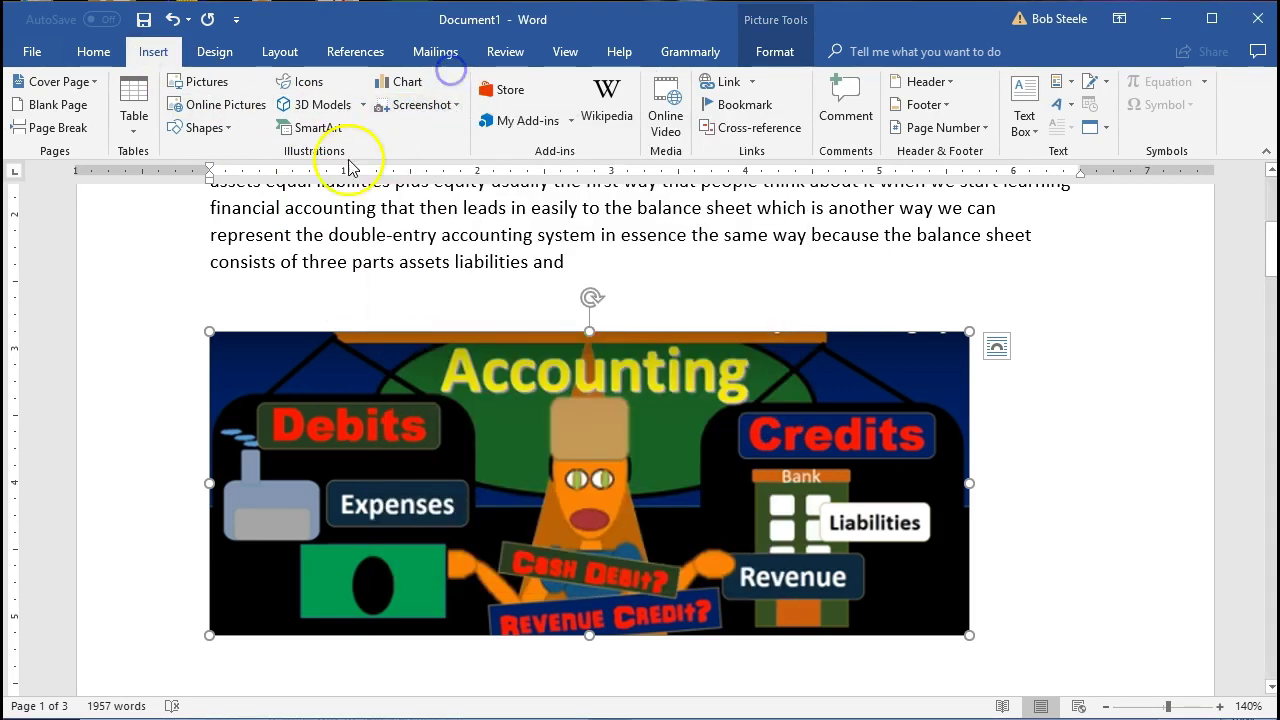
{"action": "left_click", "coordinate": [440, 106]}
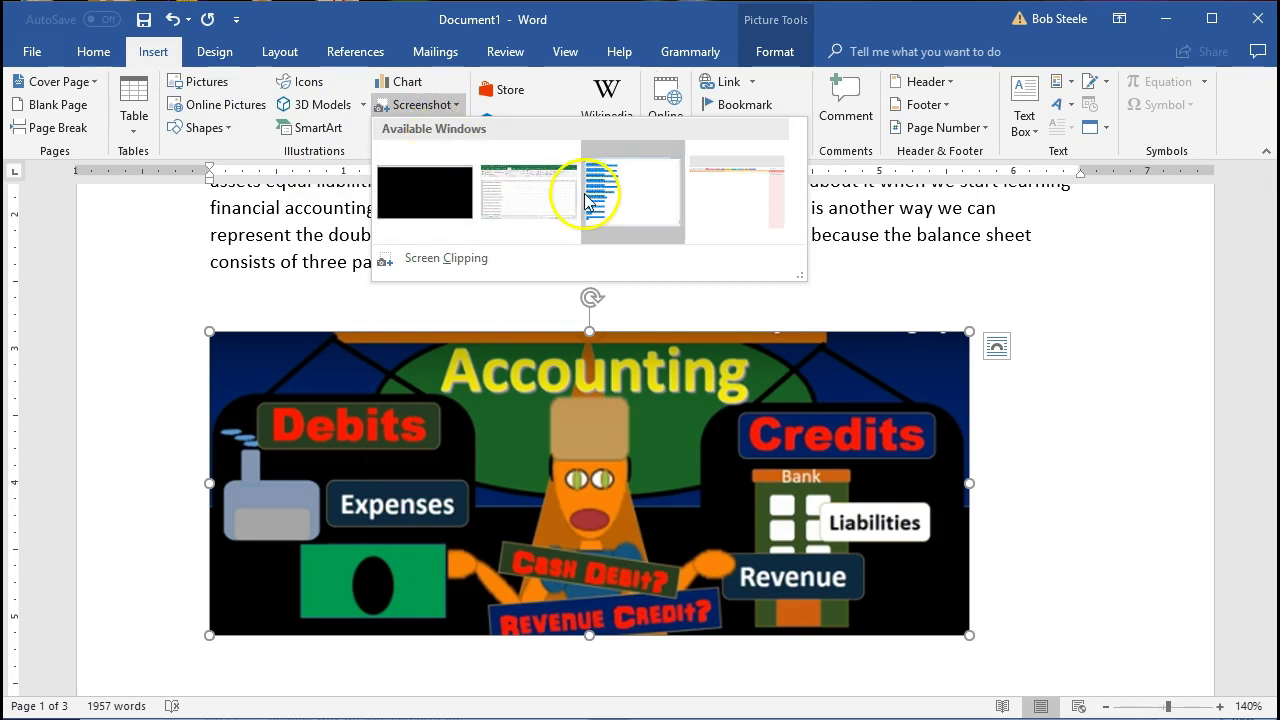
{"action": "left_click", "coordinate": [442, 268]}
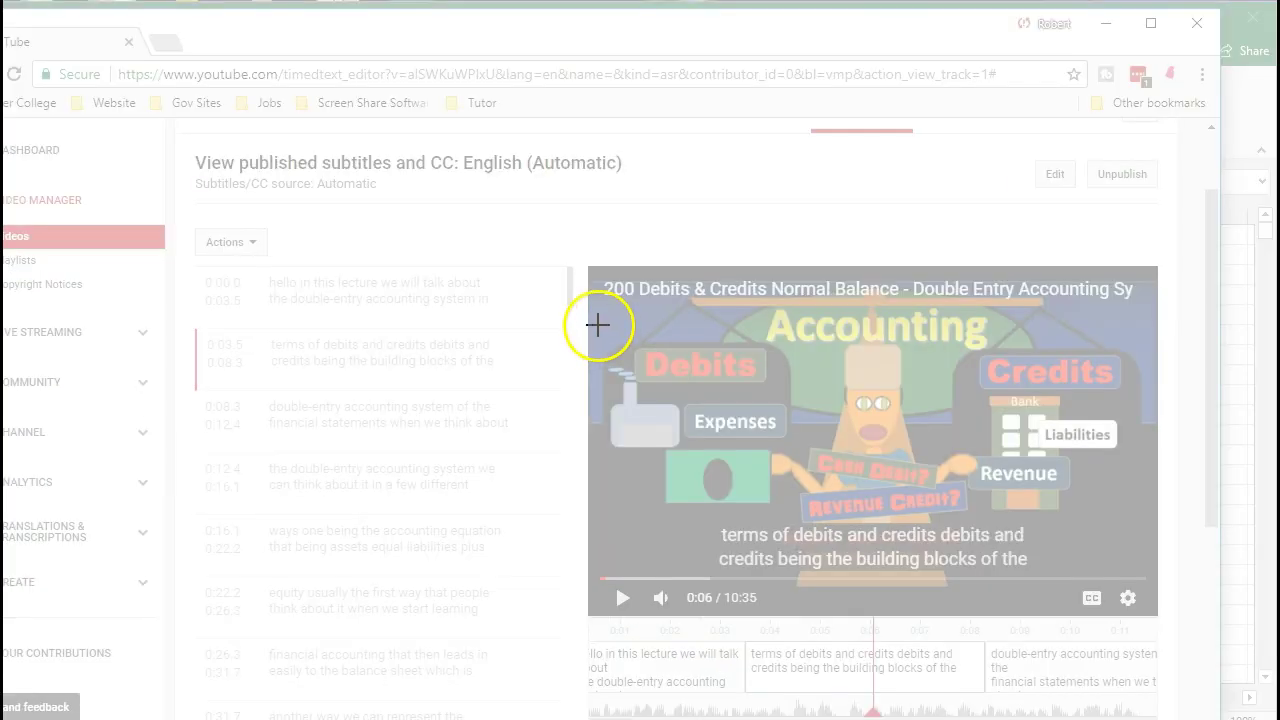
{"action": "left_click_drag", "start_coordinate": [597, 324], "coordinate": [787, 497]}
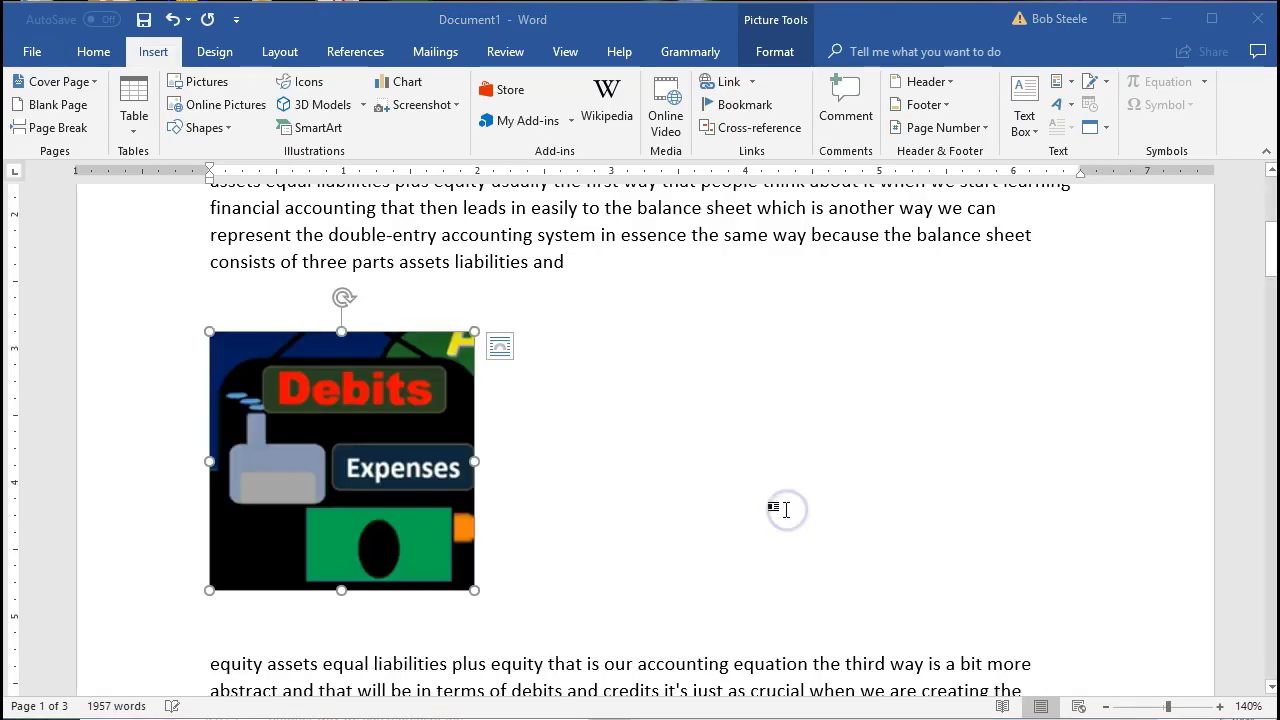
{"action": "scroll", "coordinate": [738, 480], "scroll_direction": "down", "scroll_amount": 4}
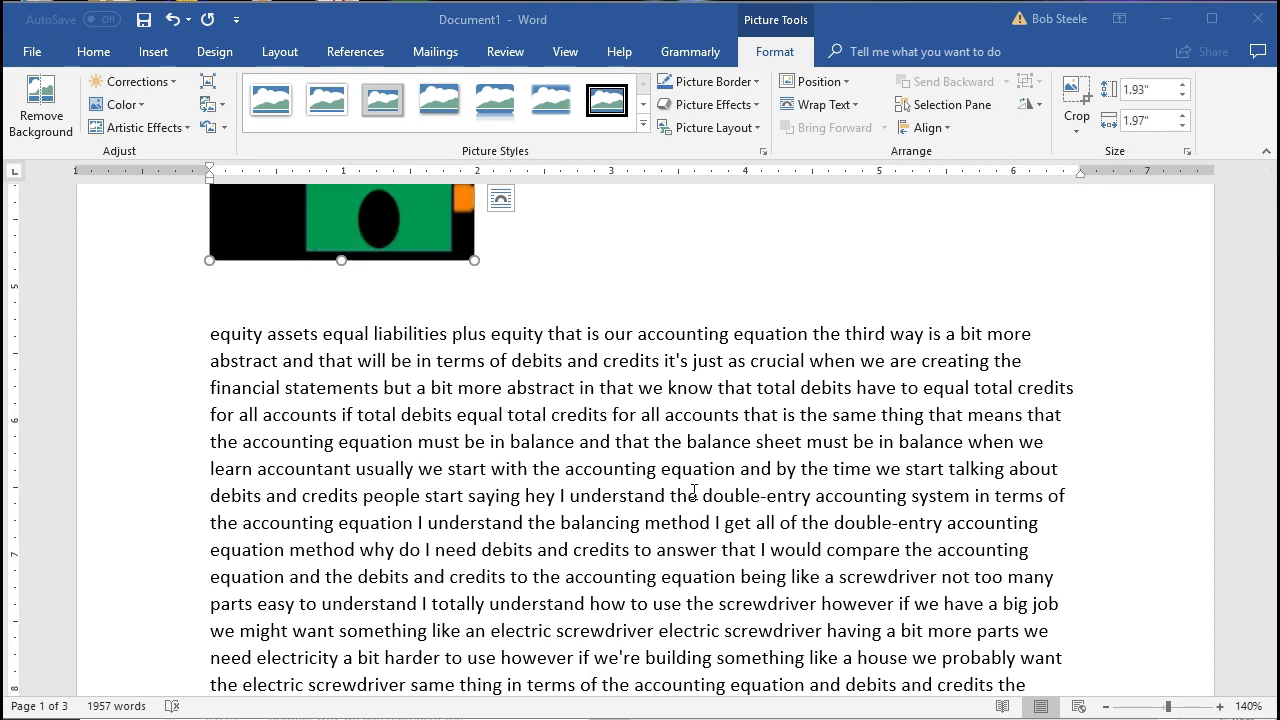
{"action": "scroll", "coordinate": [540, 602], "scroll_direction": "up", "scroll_amount": 3}
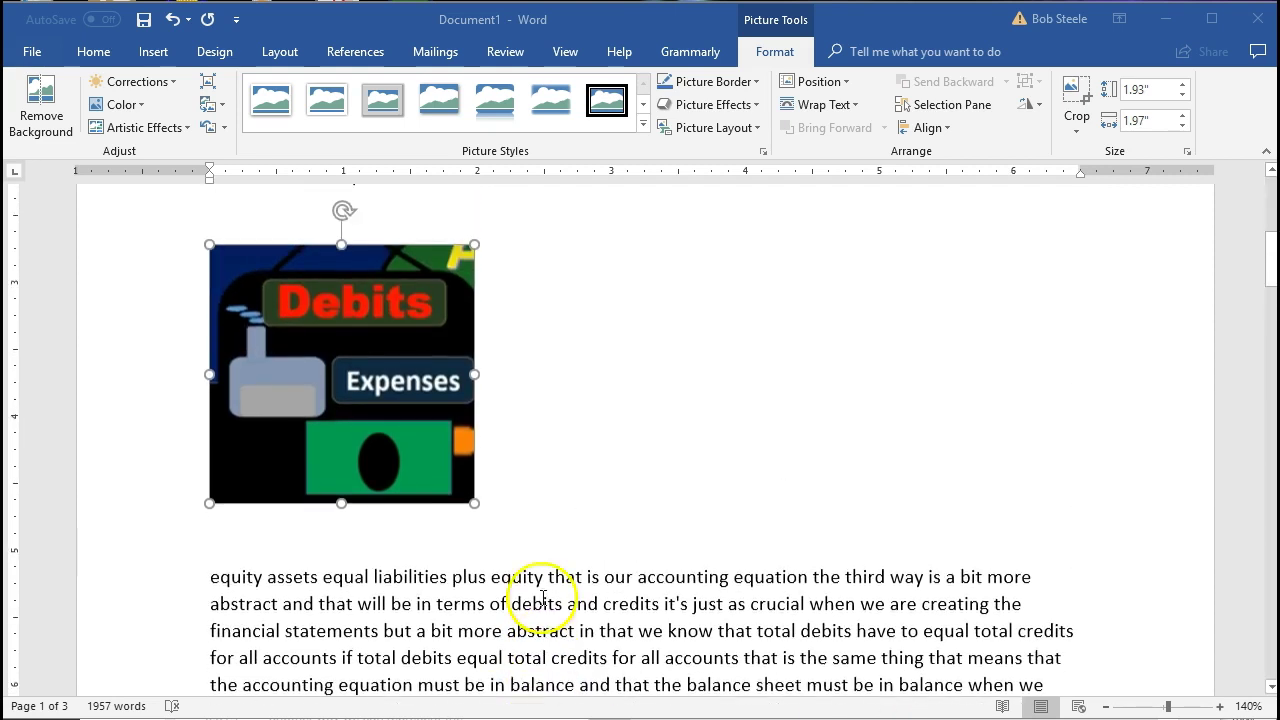
{"action": "scroll", "coordinate": [543, 598], "scroll_direction": "up", "scroll_amount": 1}
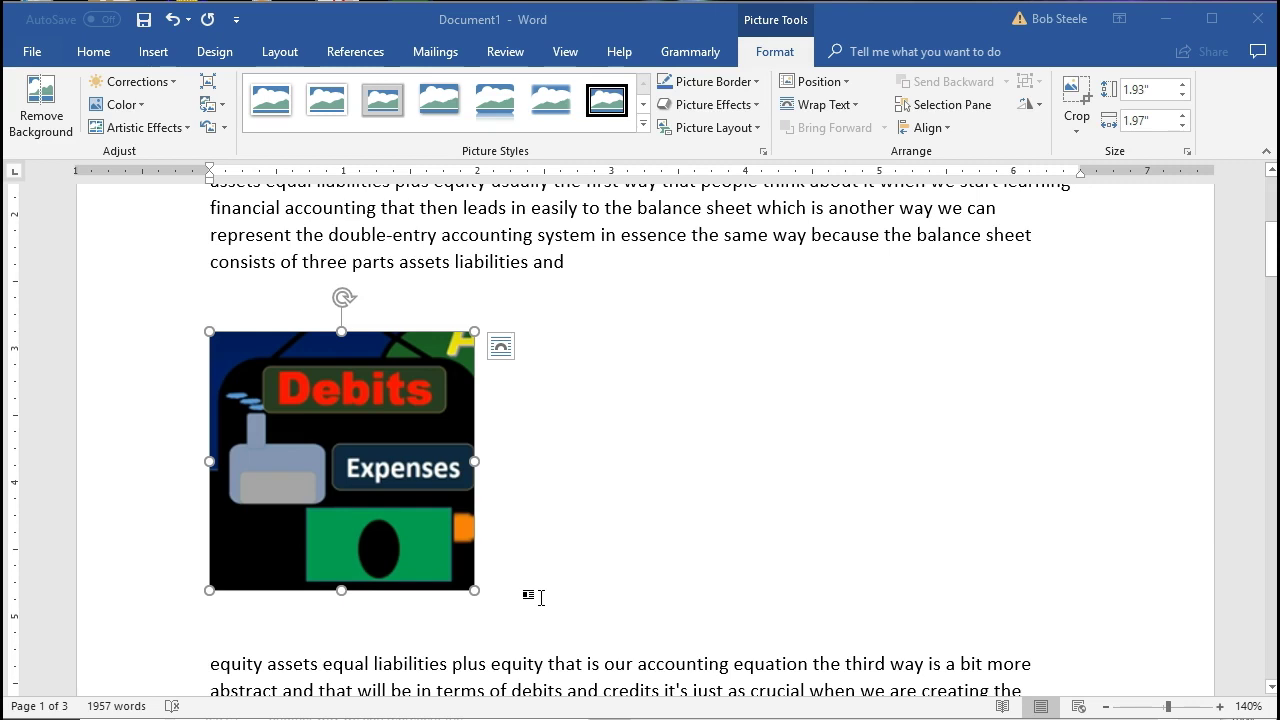
{"action": "scroll", "coordinate": [541, 598], "scroll_direction": "up", "scroll_amount": 5}
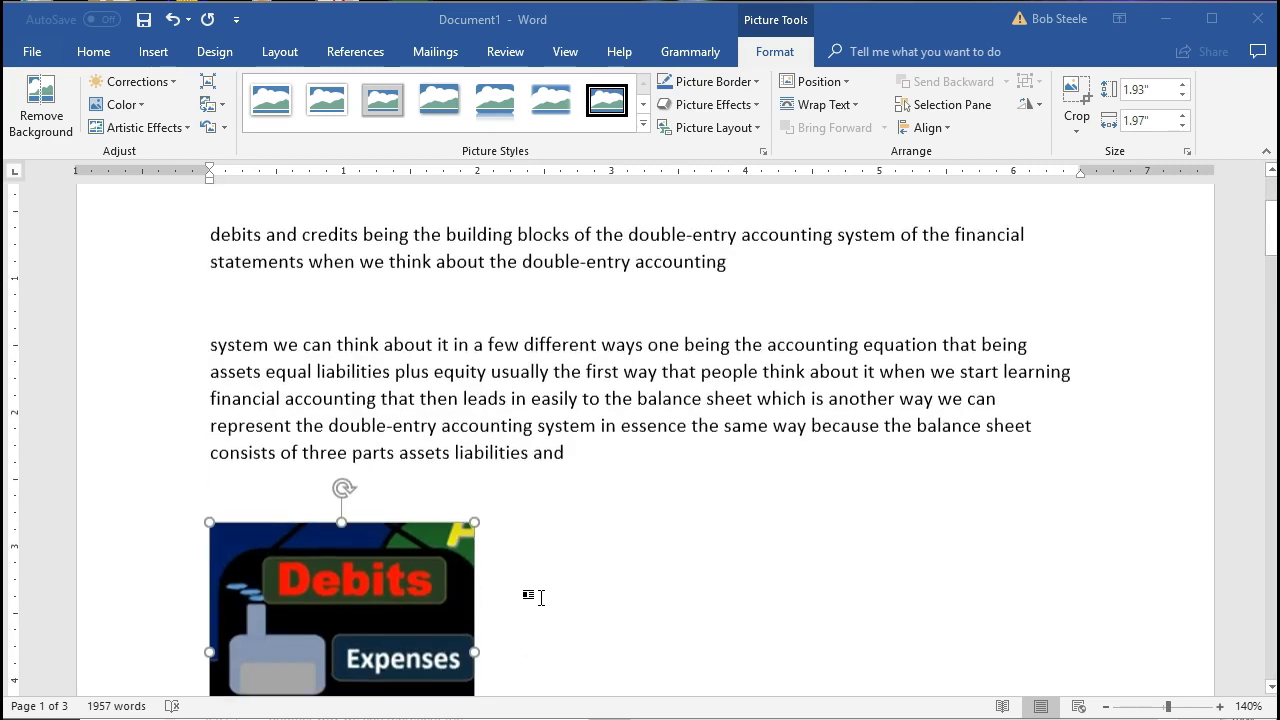